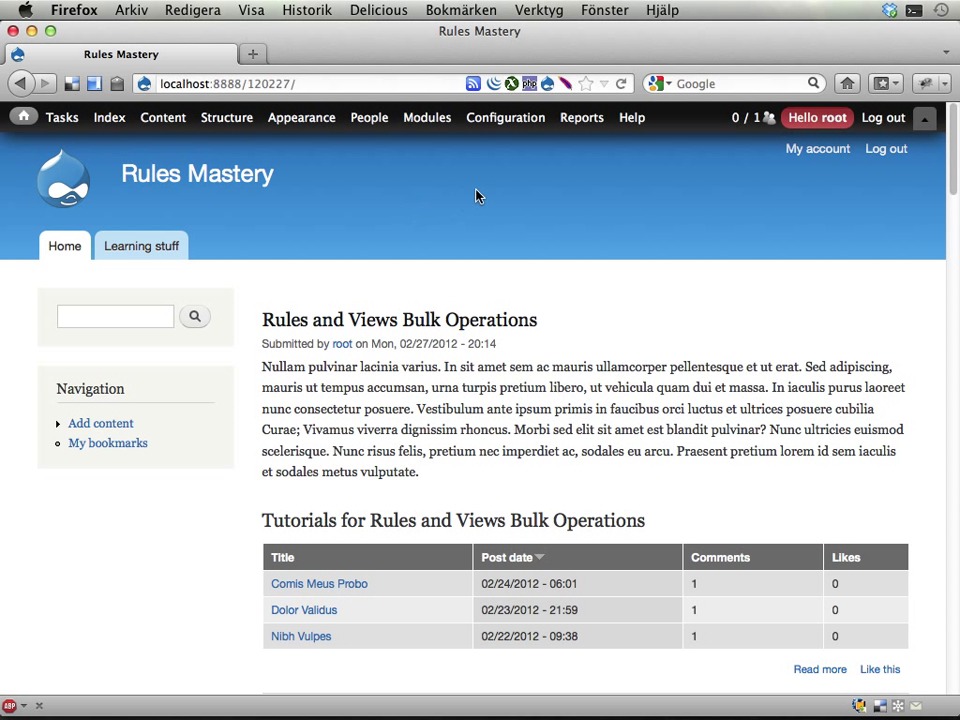
- Open the Rules admin page via Configuration > Workflow > Rules in the admin toolbar
{"action": "mouse_move", "coordinate": [512, 120]}
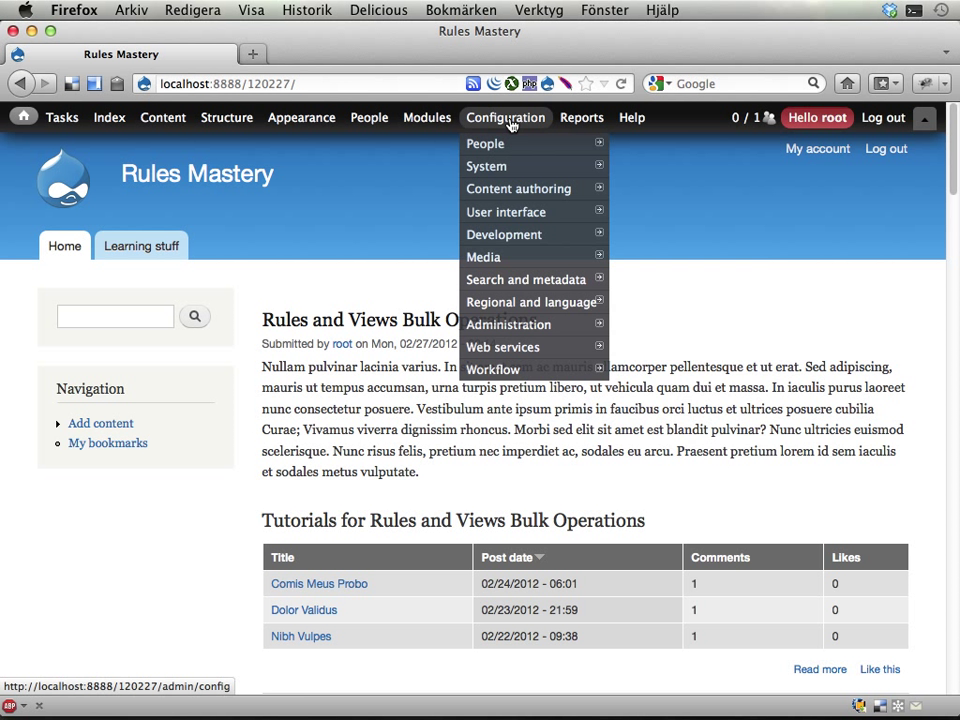
{"action": "mouse_move", "coordinate": [474, 369]}
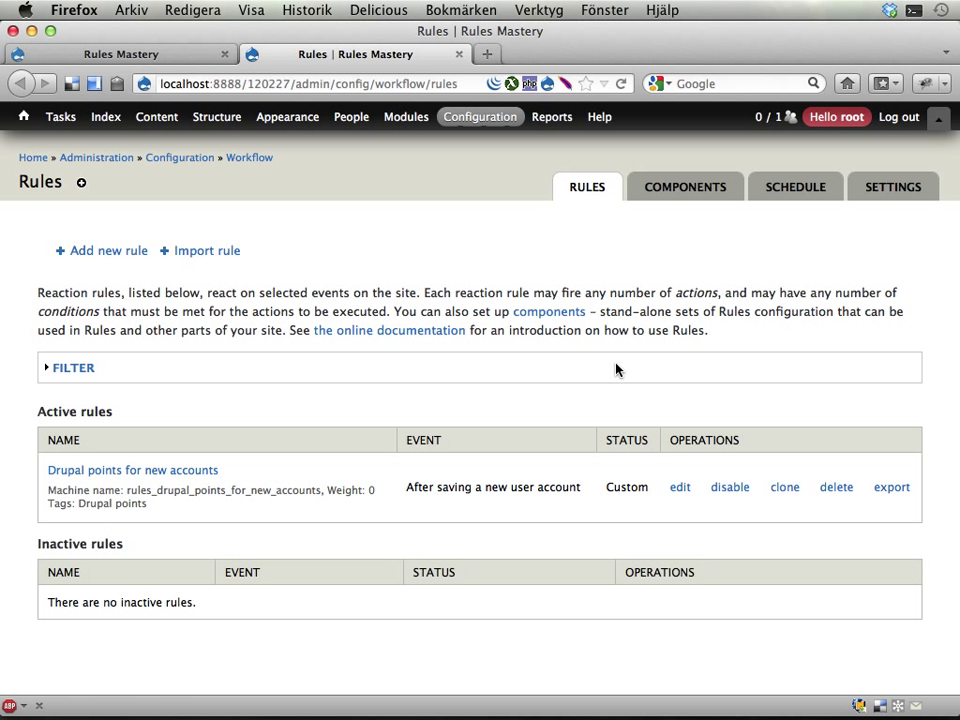
- Start a new reaction rule named 'Drupal points for creating topics'
{"action": "left_click", "coordinate": [90, 258]}
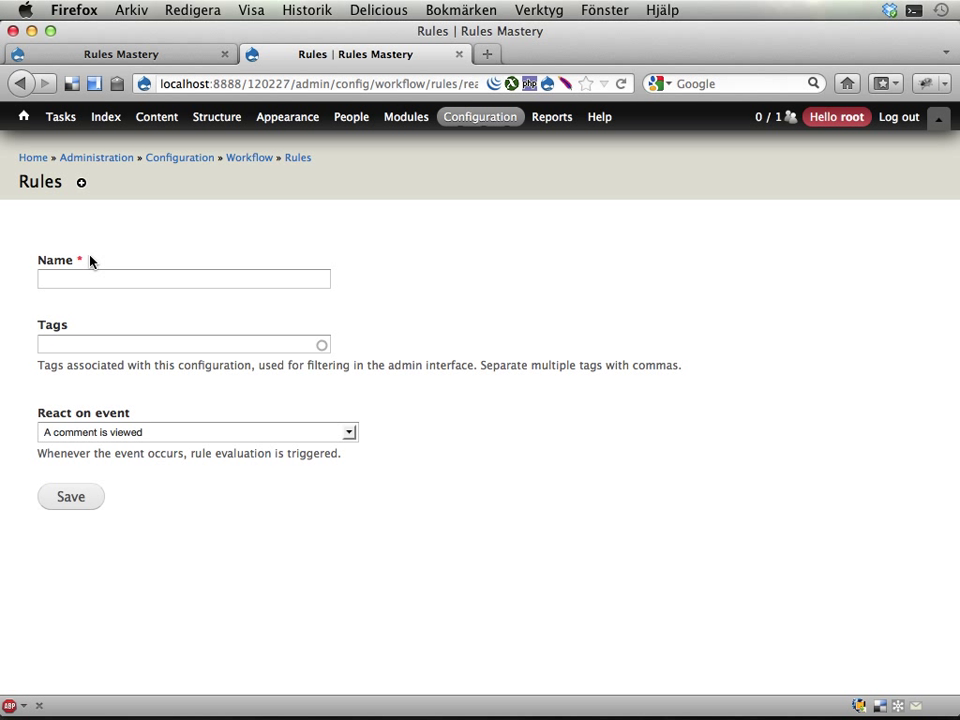
{"action": "left_click", "coordinate": [133, 279]}
{"action": "type", "text": "Awaed"}
{"action": "key", "text": "BackSpace"}
{"action": "key", "text": "BackSpace"}
{"action": "type", "text": "rd "}
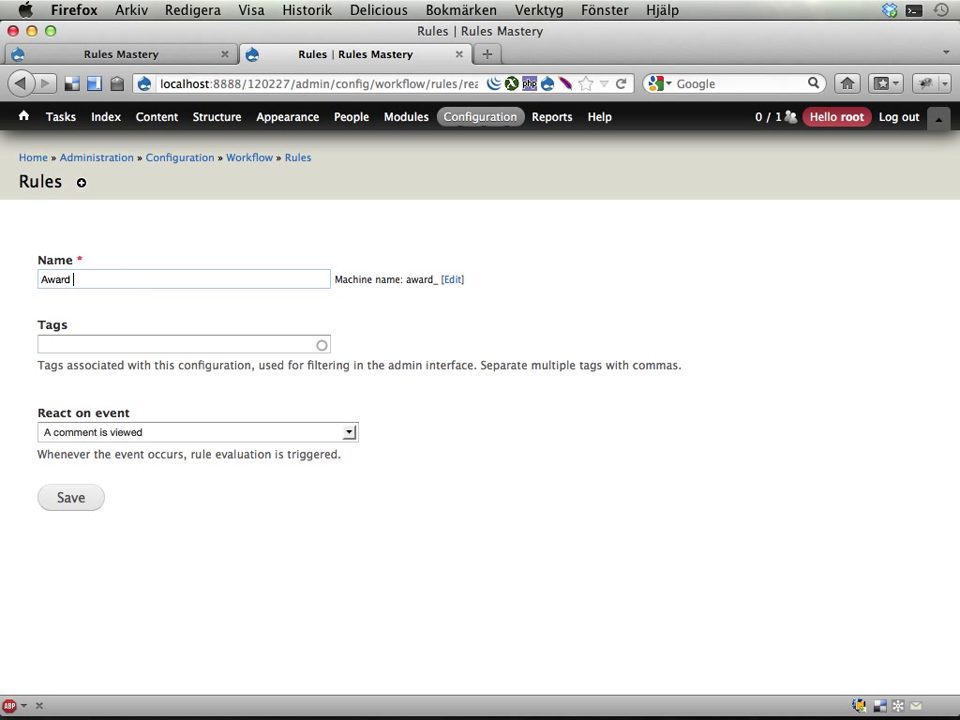
{"action": "type", "text": "Drupal points"}
{"action": "key", "text": "super+a"}
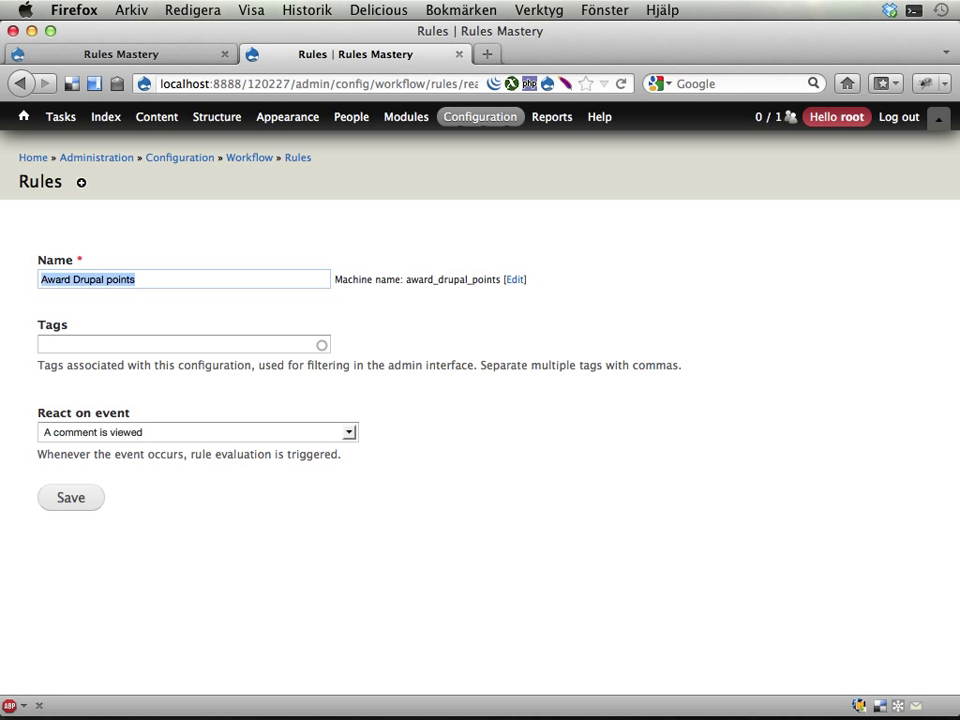
{"action": "type", "text": "Drupal points for c"}
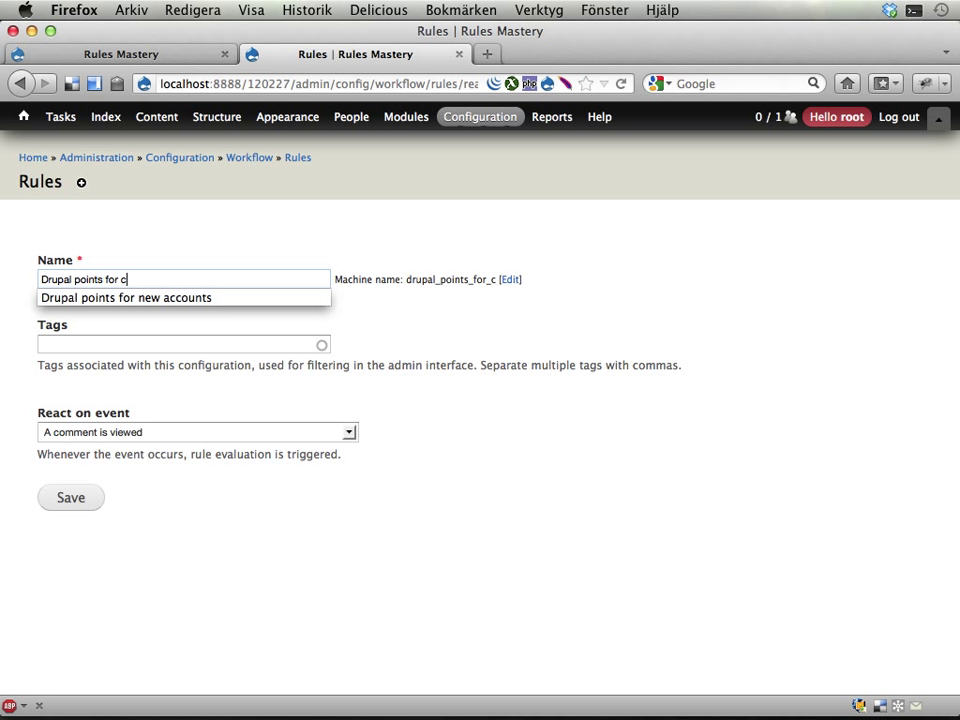
{"action": "type", "text": "reating topics"}
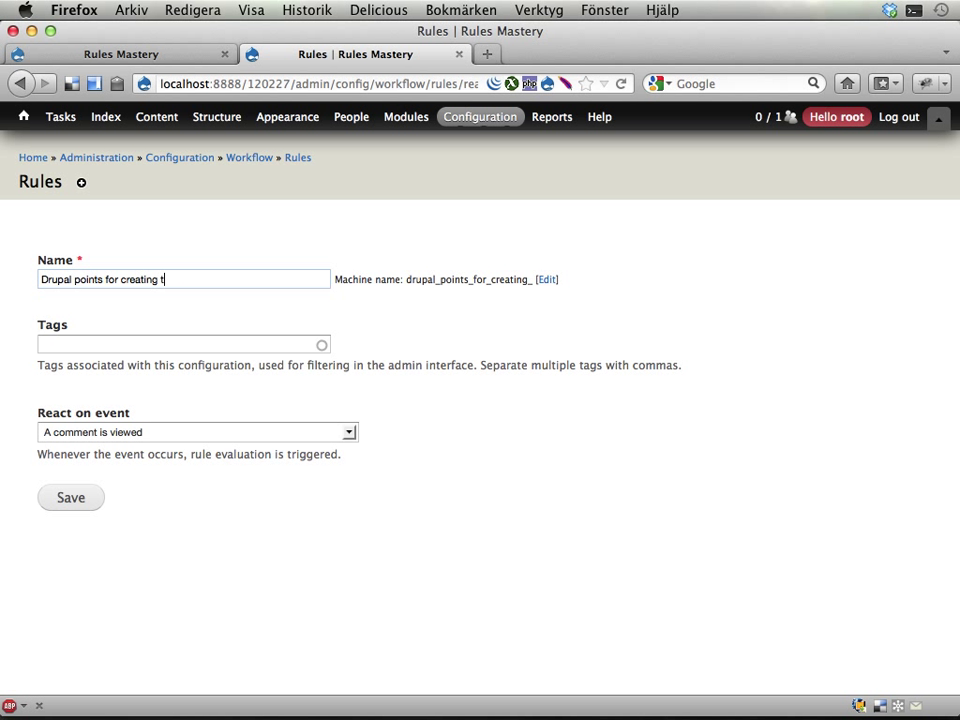
- Tag the rule 'Drupal points' and set its event to After saving new content
{"action": "left_click", "coordinate": [179, 343]}
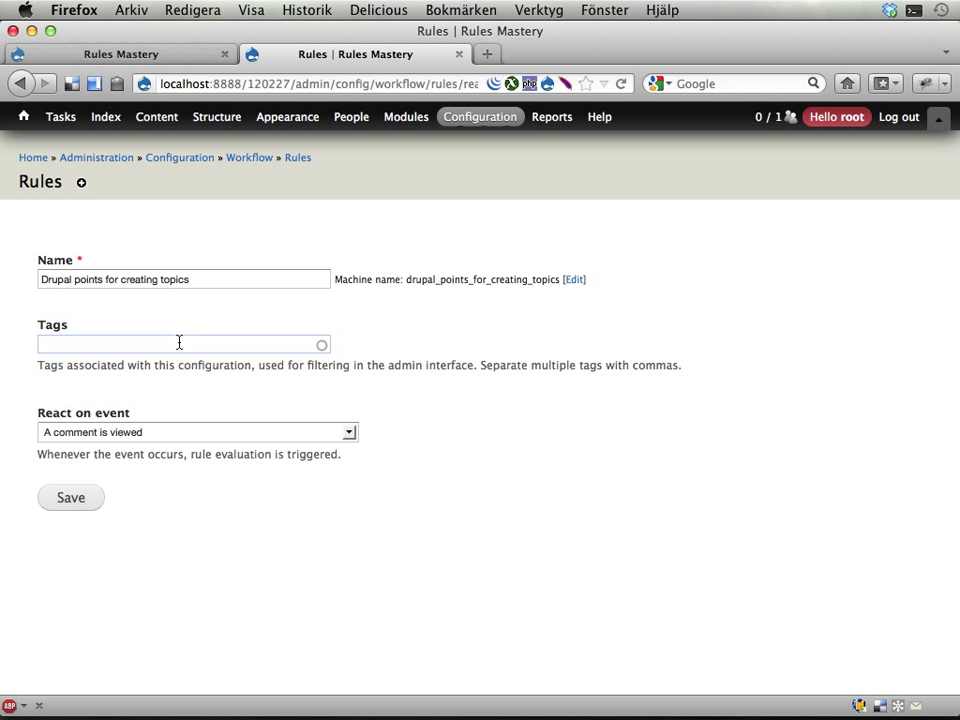
{"action": "type", "text": "D"}
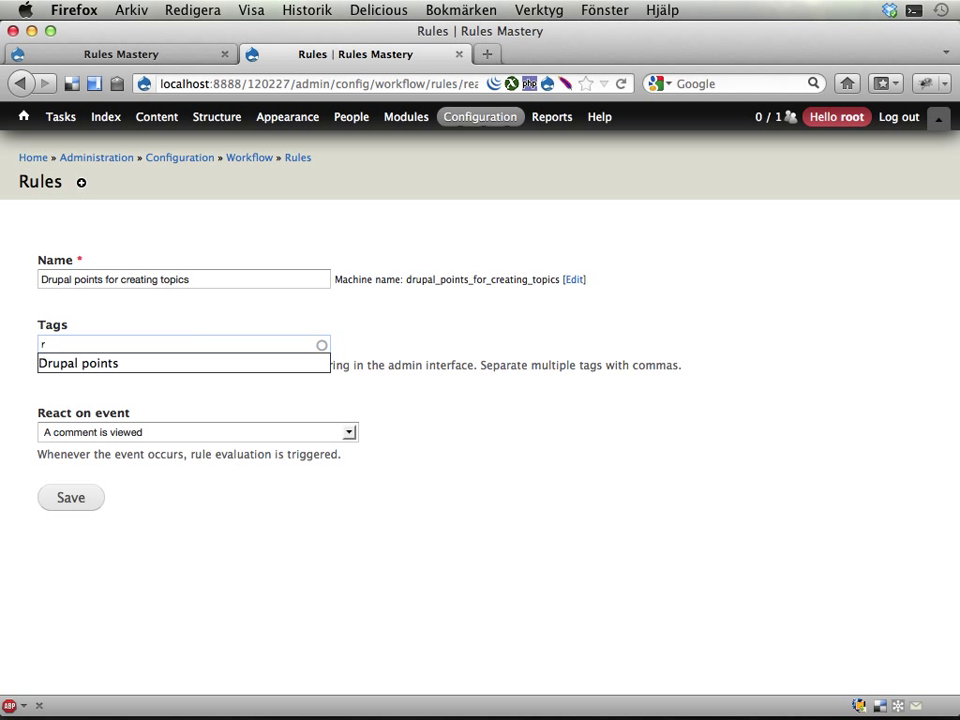
{"action": "left_click", "coordinate": [168, 368]}
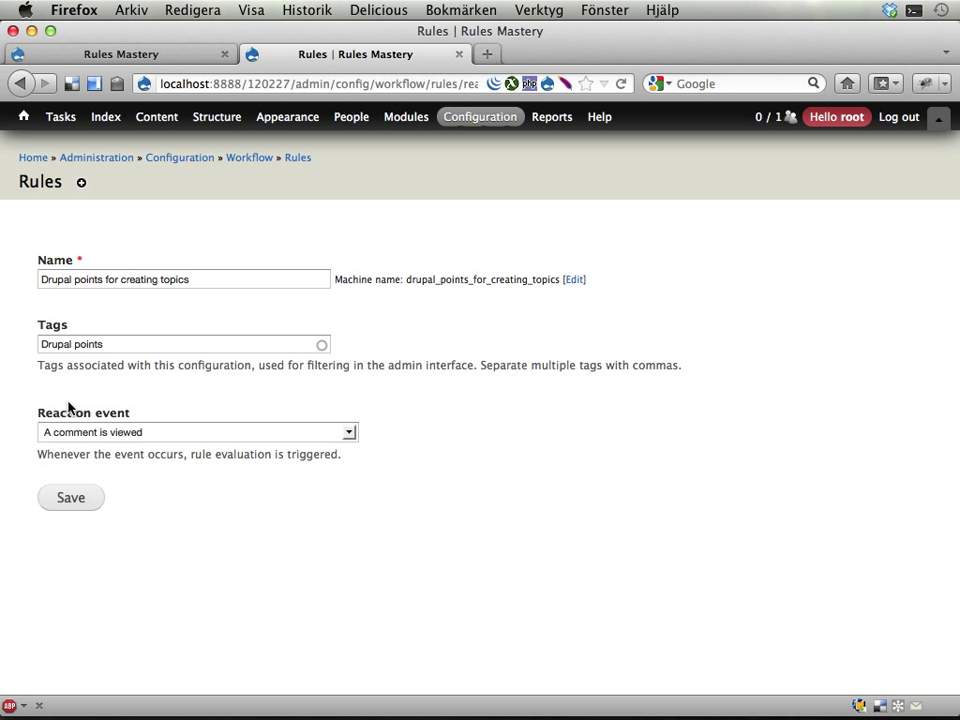
{"action": "left_click_drag", "start_coordinate": [35, 418], "coordinate": [133, 414]}
{"action": "left_click", "coordinate": [158, 438]}
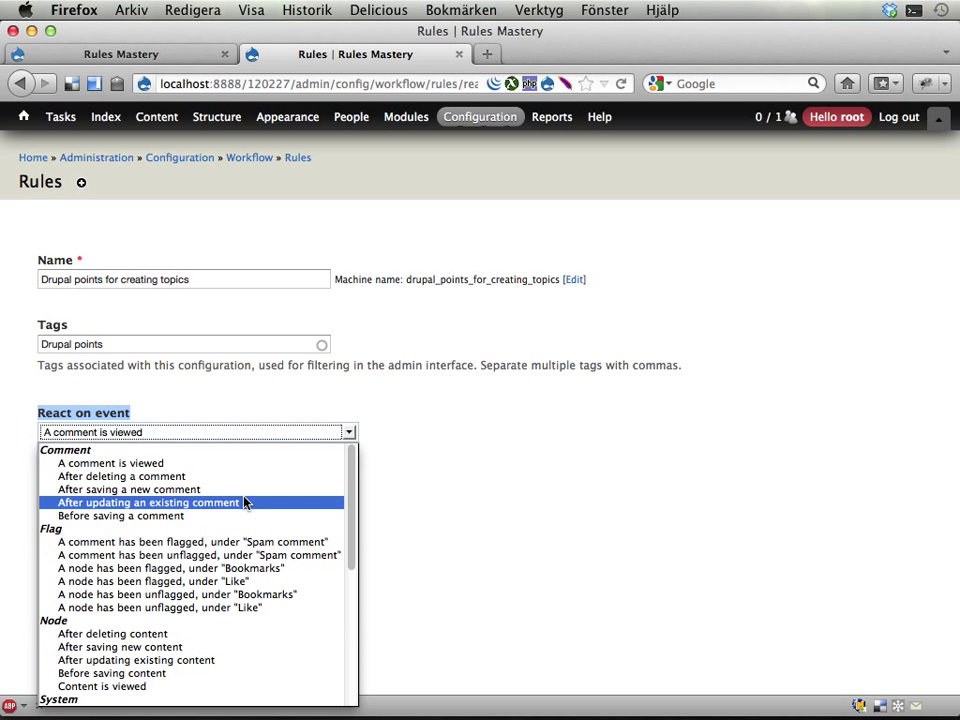
{"action": "scroll", "coordinate": [243, 502], "scroll_direction": "down", "scroll_amount": 2}
{"action": "scroll", "coordinate": [243, 502], "scroll_direction": "down", "scroll_amount": 6}
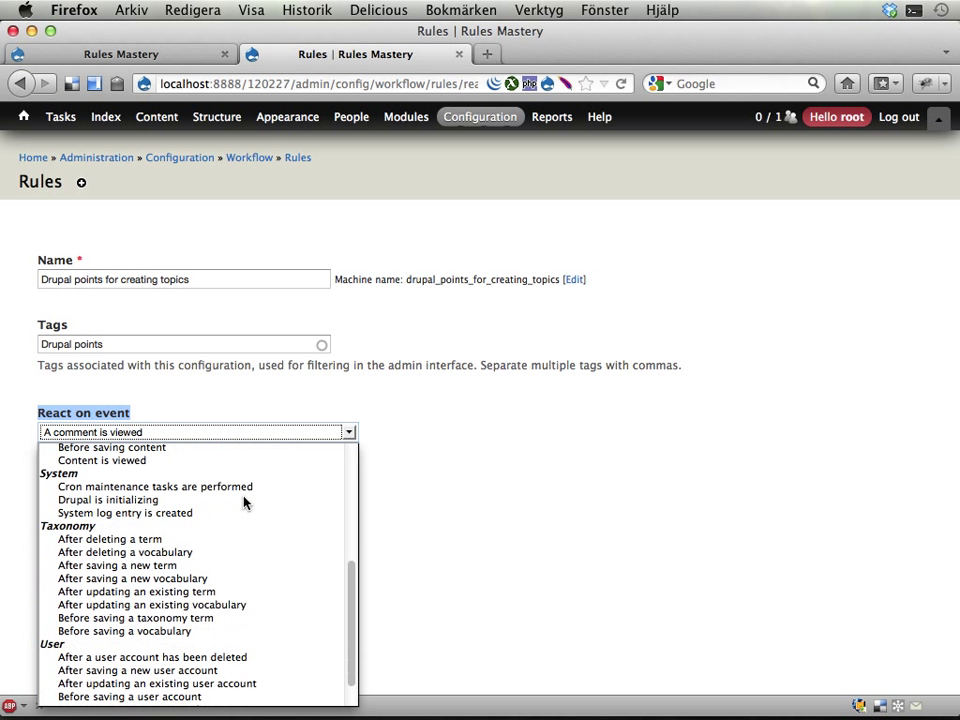
{"action": "scroll", "coordinate": [245, 501], "scroll_direction": "up", "scroll_amount": 3}
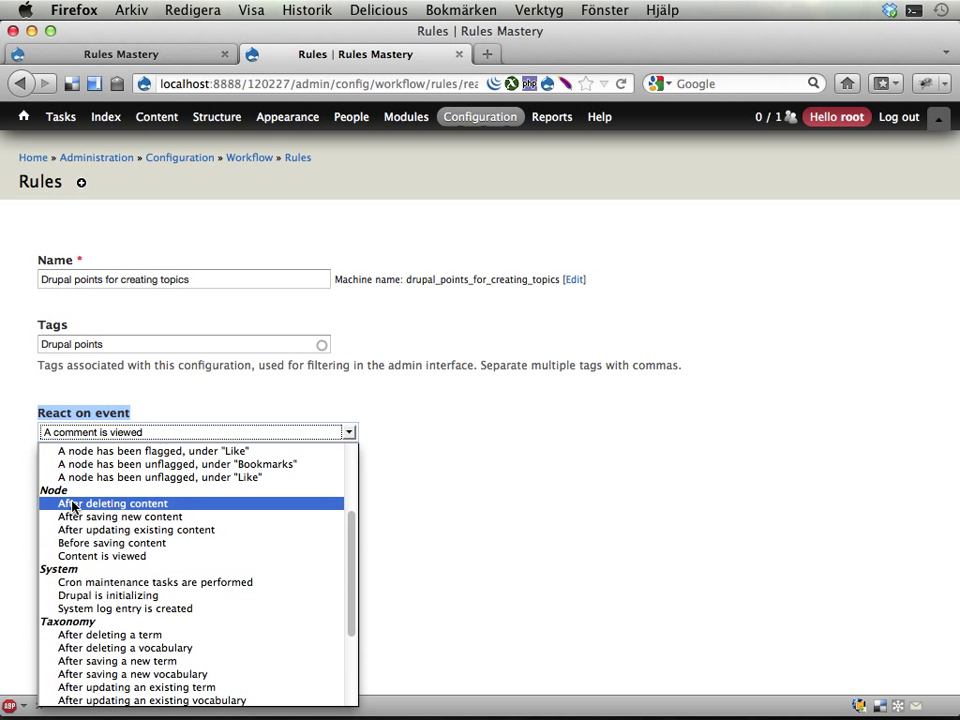
{"action": "left_click", "coordinate": [142, 521]}
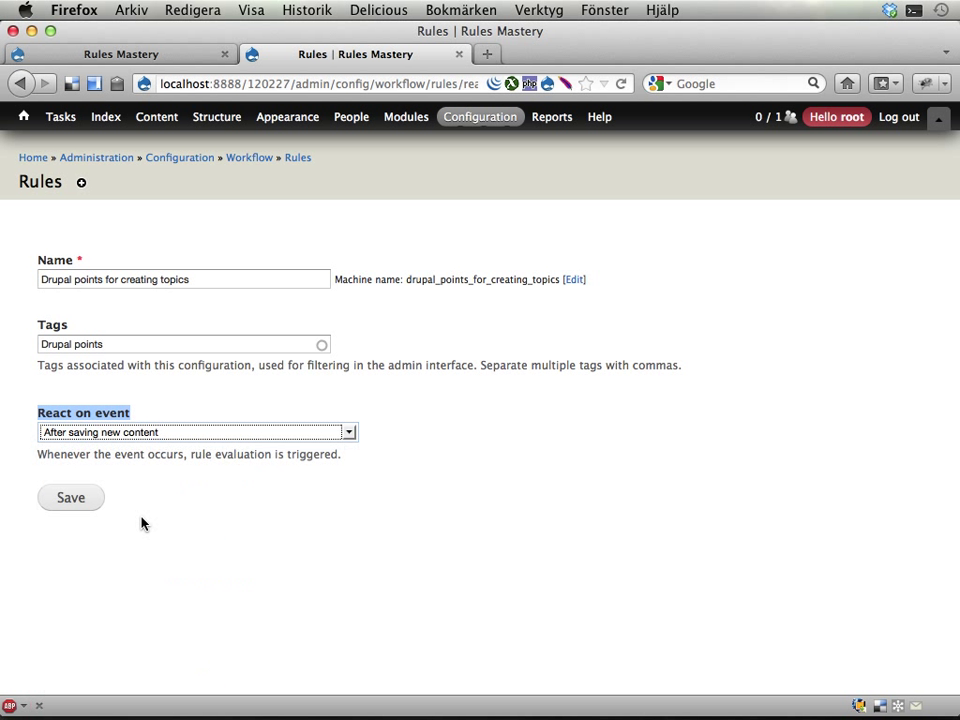
- Save the rule and review its editing page with the After saving new content event
{"action": "left_click", "coordinate": [72, 498]}
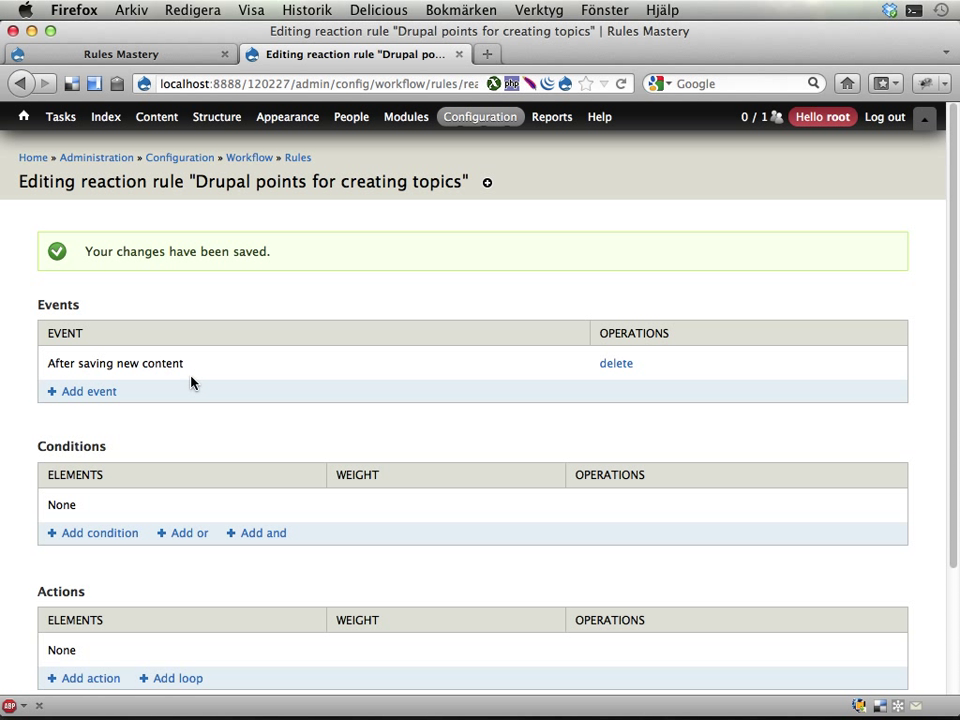
{"action": "scroll", "coordinate": [203, 385], "scroll_direction": "down", "scroll_amount": 3}
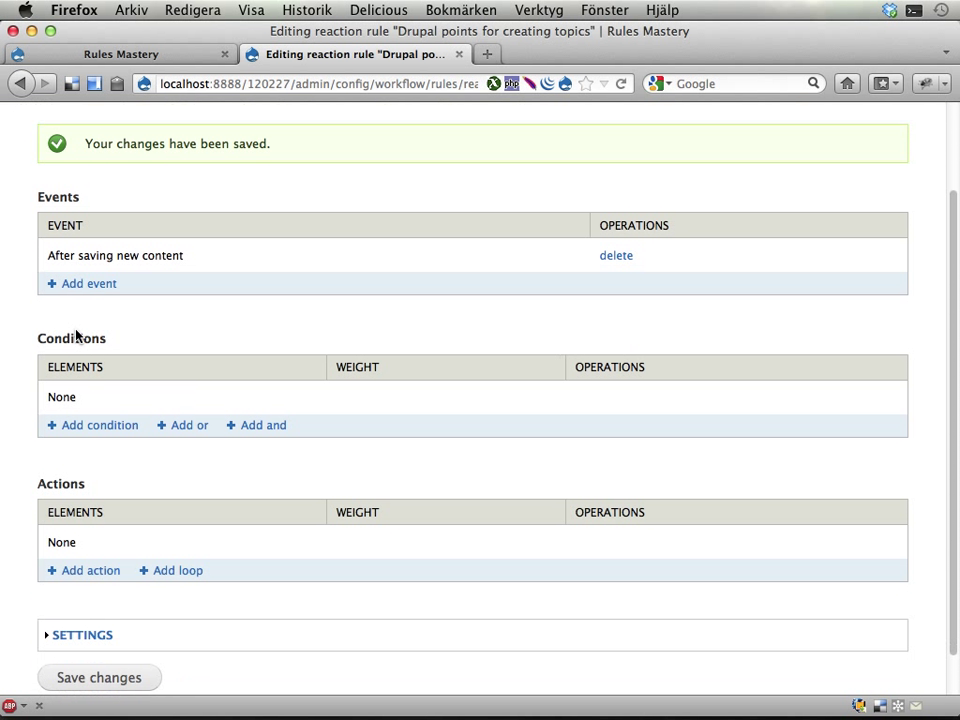
{"action": "left_click_drag", "start_coordinate": [36, 337], "coordinate": [112, 351]}
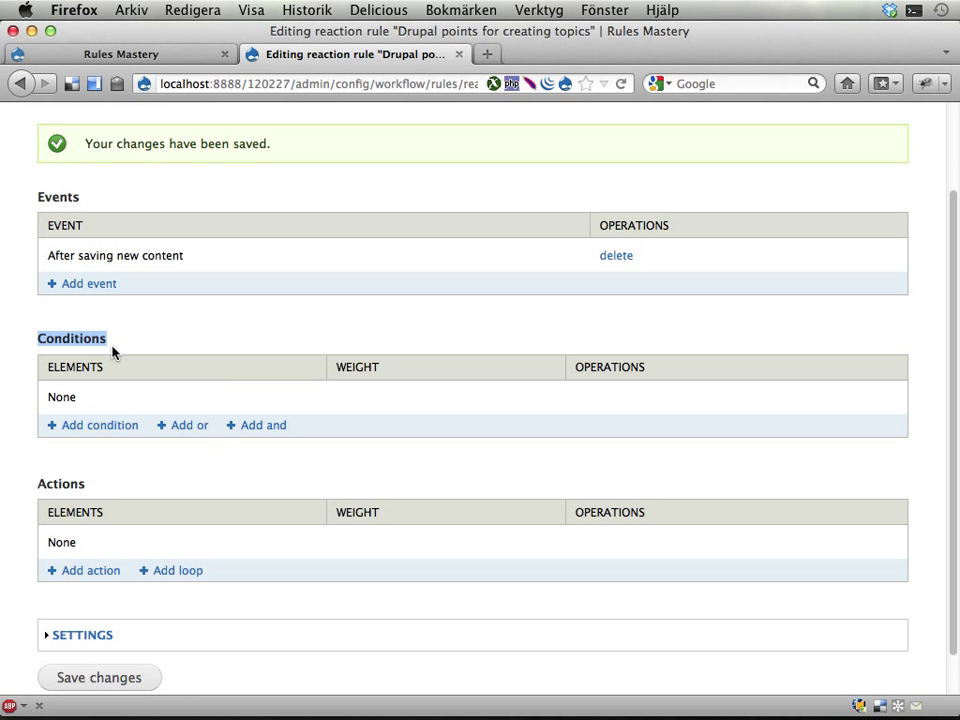
{"action": "scroll", "coordinate": [112, 351], "scroll_direction": "up", "scroll_amount": 2}
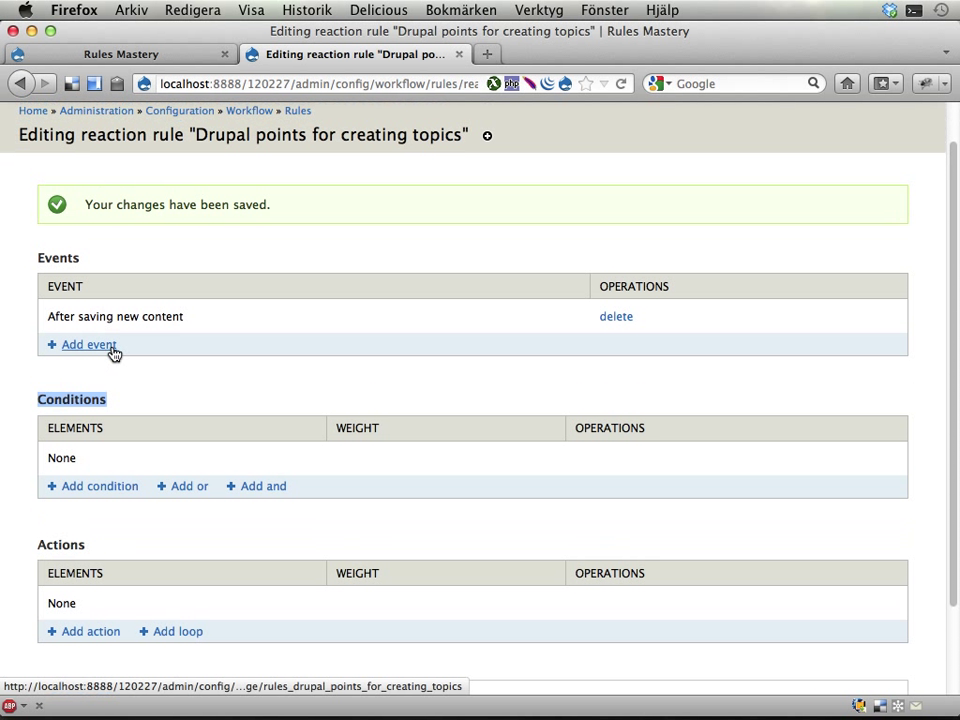
- Add a condition and choose Content is of type from the Node group
{"action": "left_click", "coordinate": [92, 490]}
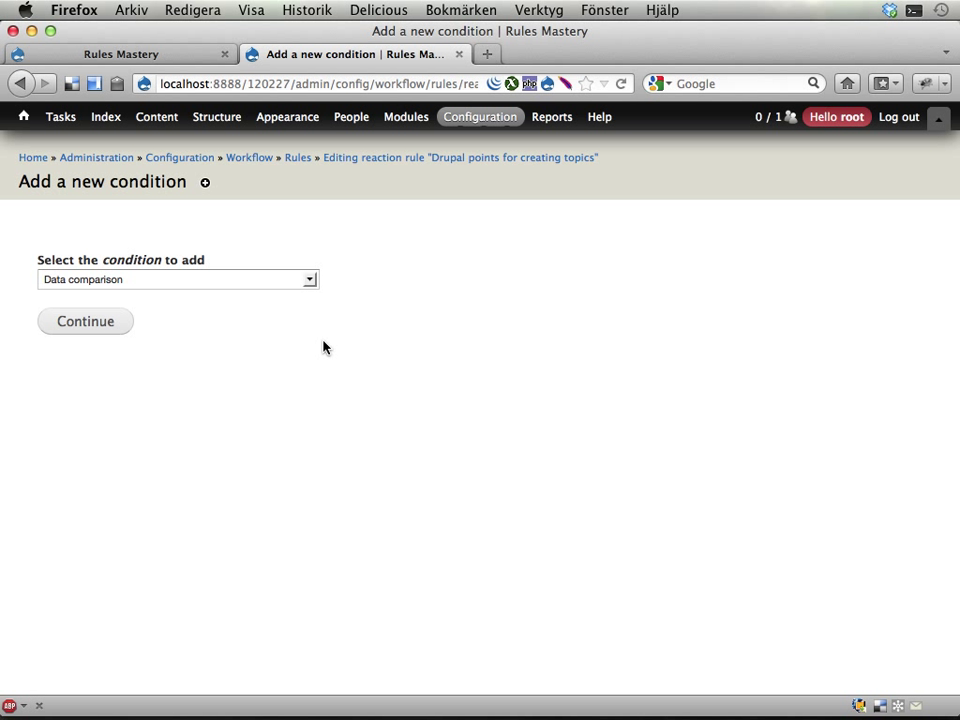
{"action": "left_click", "coordinate": [310, 281]}
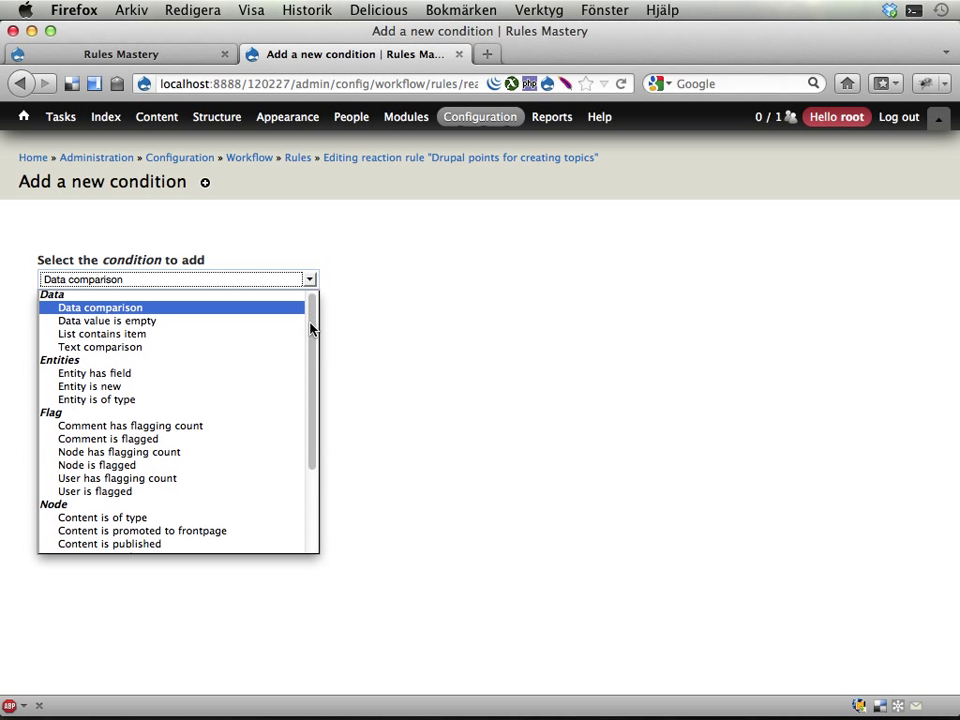
{"action": "left_click_drag", "start_coordinate": [311, 326], "coordinate": [313, 420]}
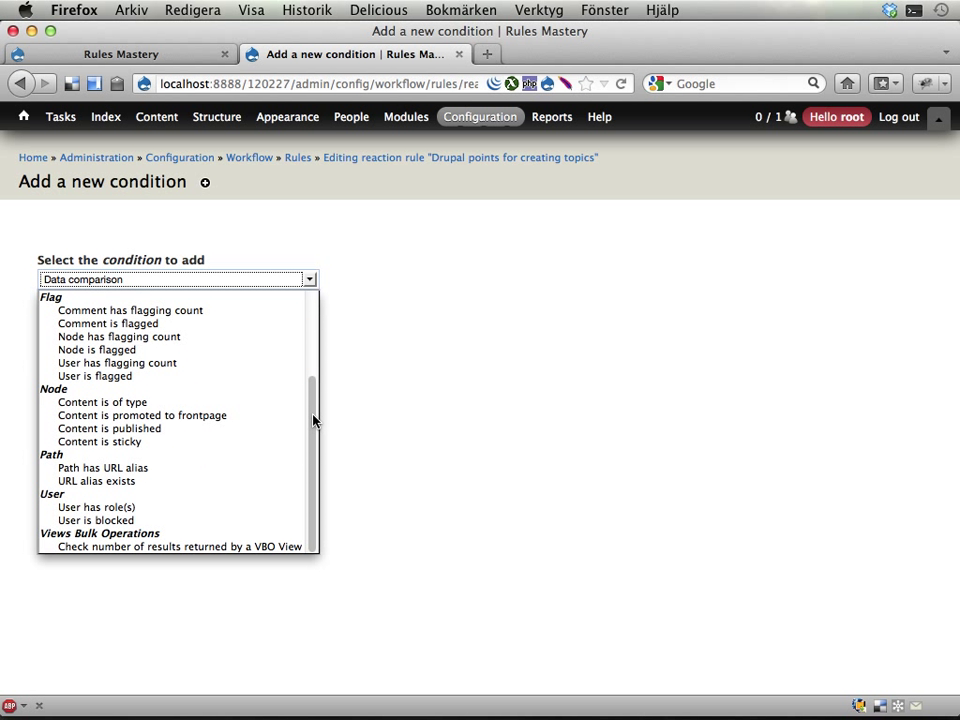
{"action": "left_click", "coordinate": [309, 312]}
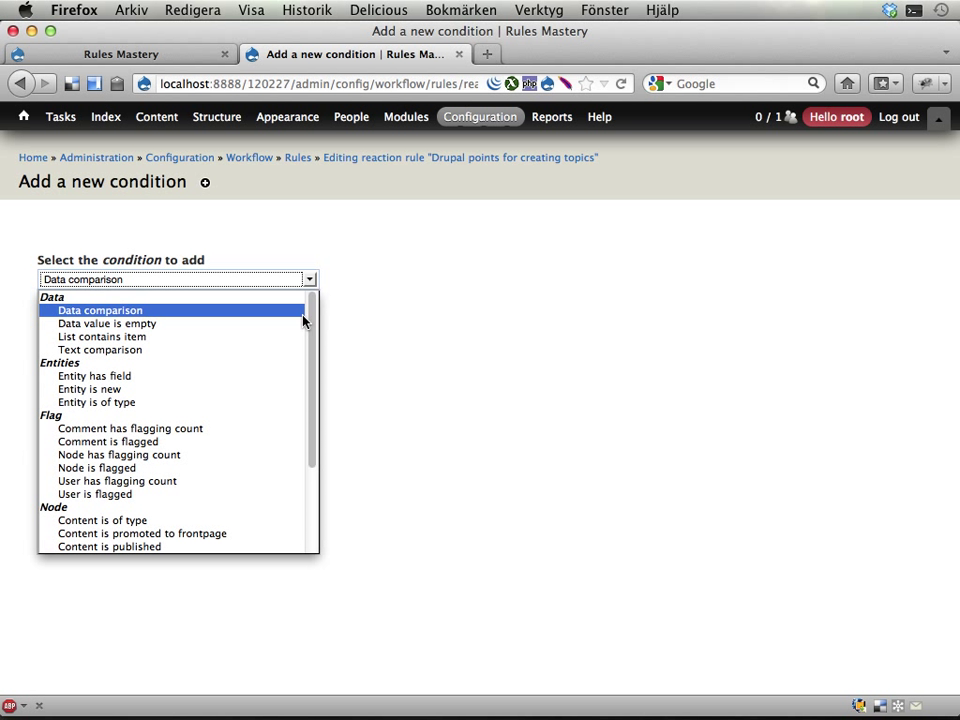
{"action": "scroll", "coordinate": [268, 345], "scroll_direction": "down", "scroll_amount": 2}
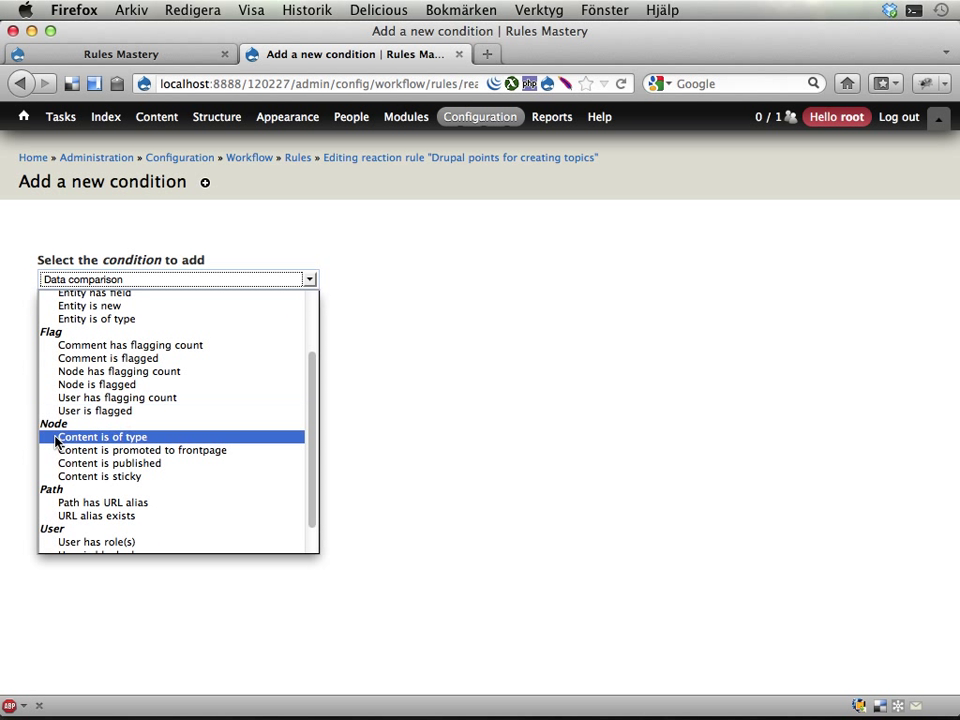
{"action": "left_click", "coordinate": [125, 441]}
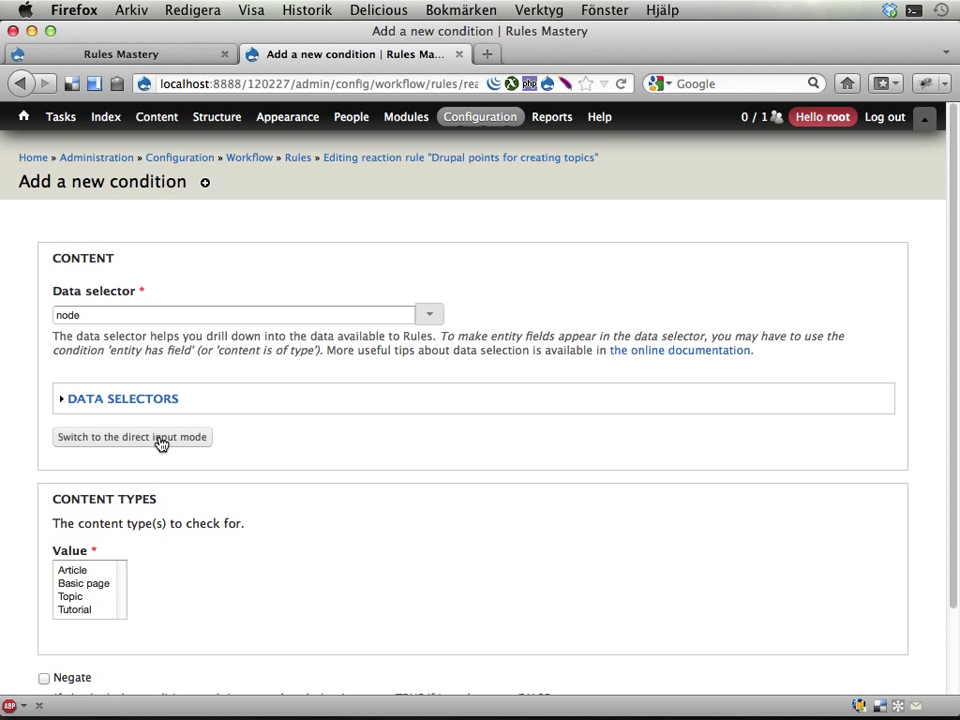
- Keep 'node' as the data selector and select Topic as the content type value
{"action": "scroll", "coordinate": [333, 503], "scroll_direction": "down", "scroll_amount": 1}
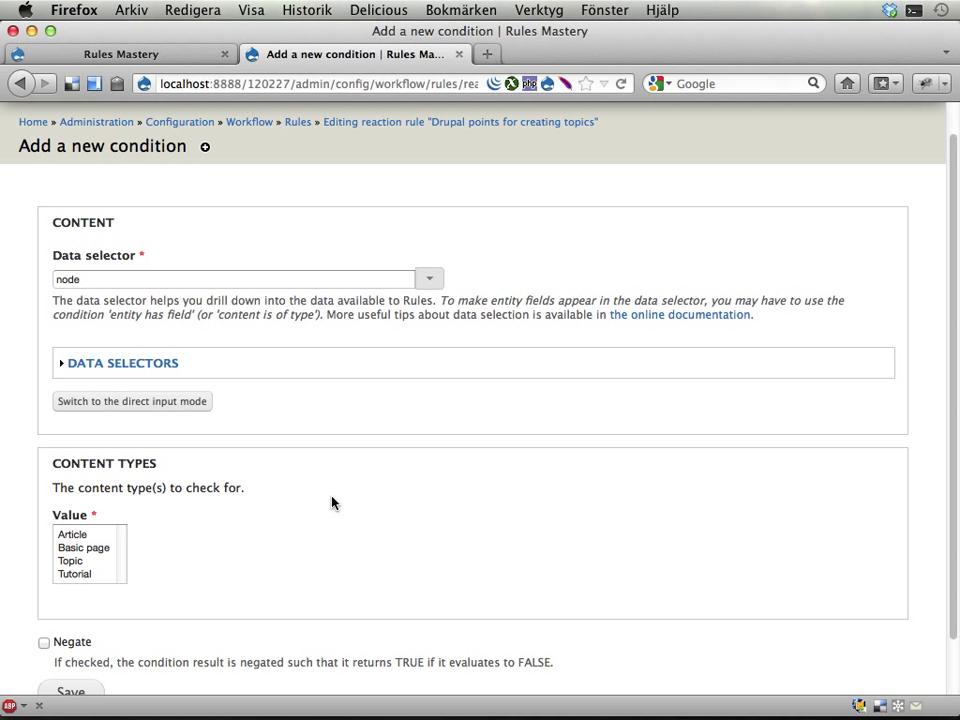
{"action": "left_click", "coordinate": [429, 284]}
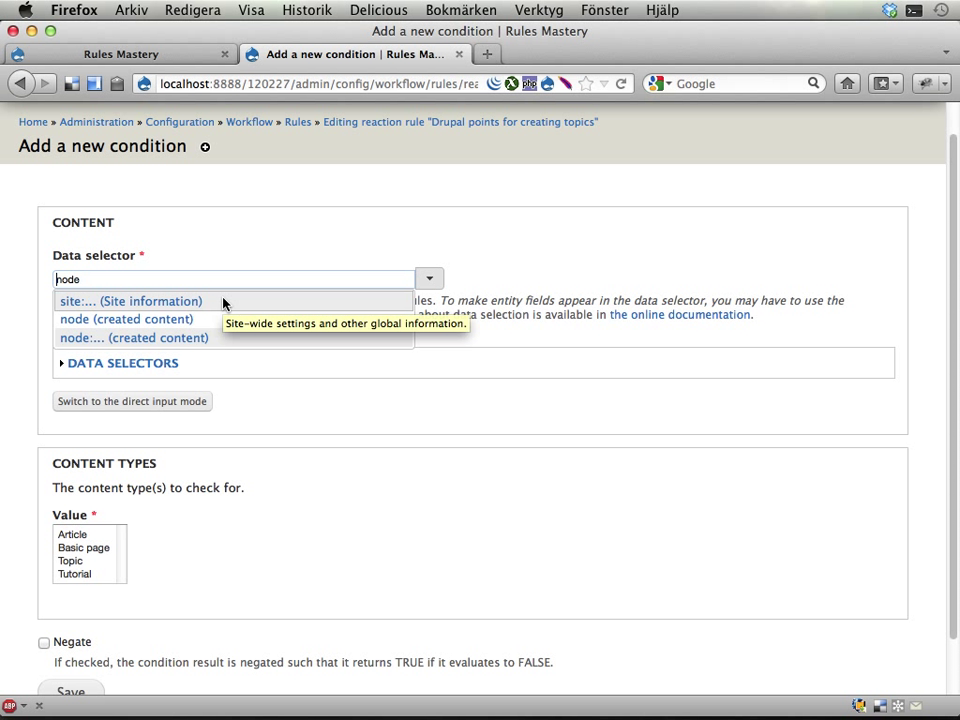
{"action": "left_click", "coordinate": [489, 278]}
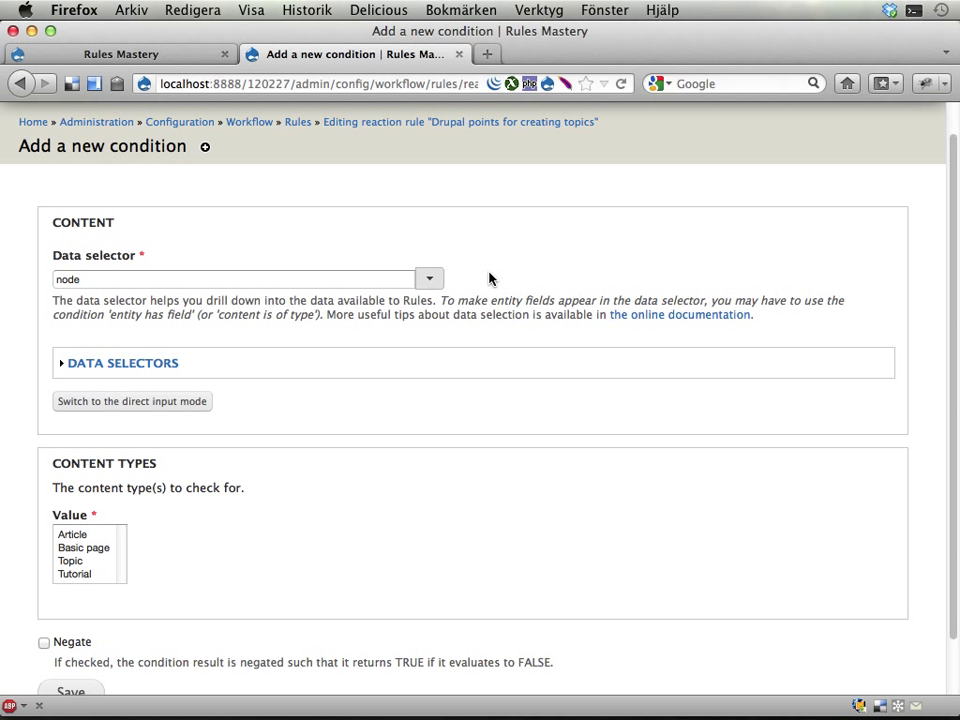
{"action": "scroll", "coordinate": [343, 421], "scroll_direction": "down", "scroll_amount": 1}
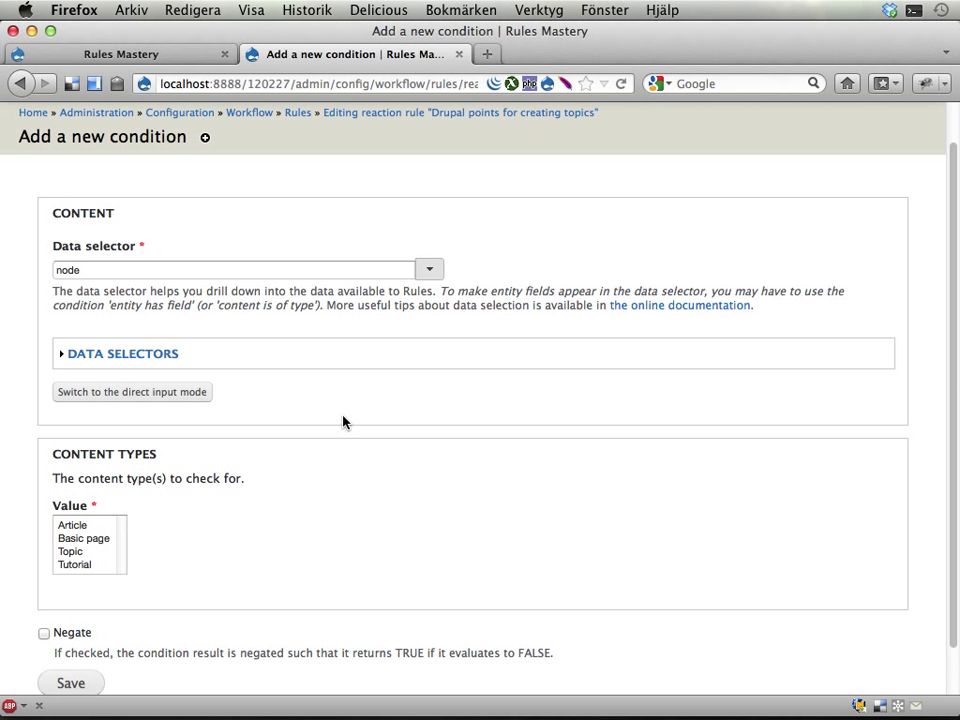
{"action": "scroll", "coordinate": [103, 512], "scroll_direction": "down", "scroll_amount": 3}
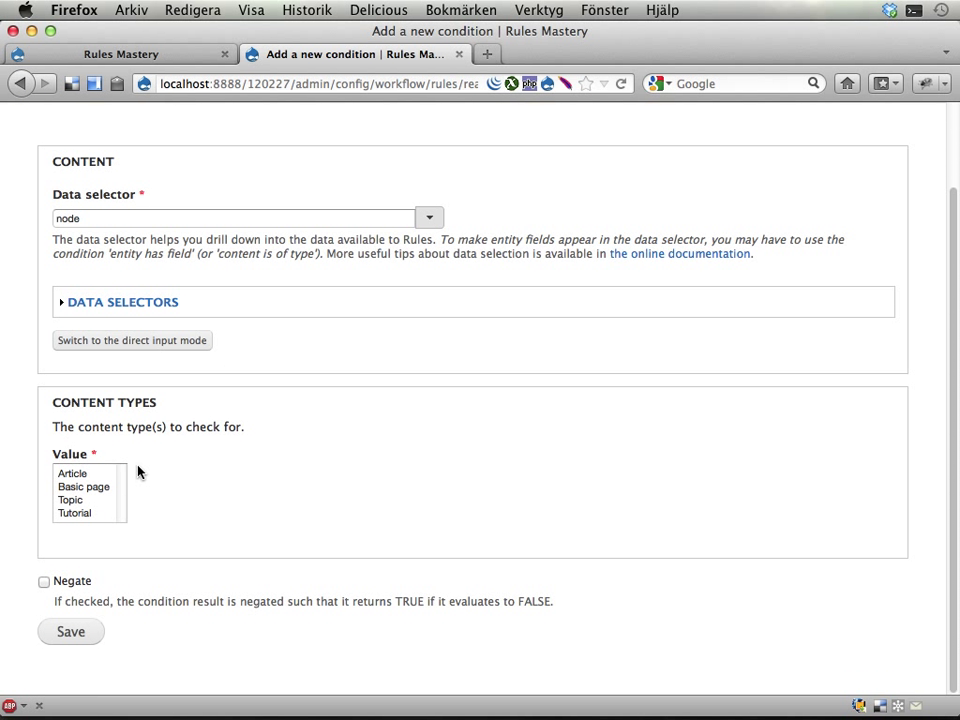
{"action": "left_click", "coordinate": [68, 500]}
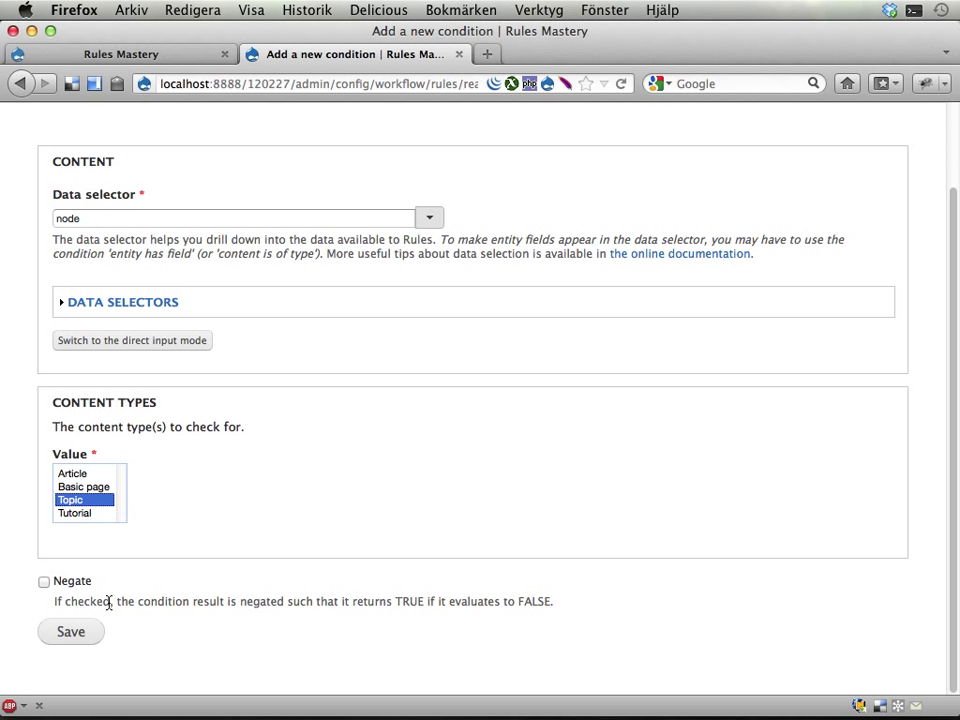
- Save the Topic condition, then add an action of type Set a data value
{"action": "left_click", "coordinate": [67, 636]}
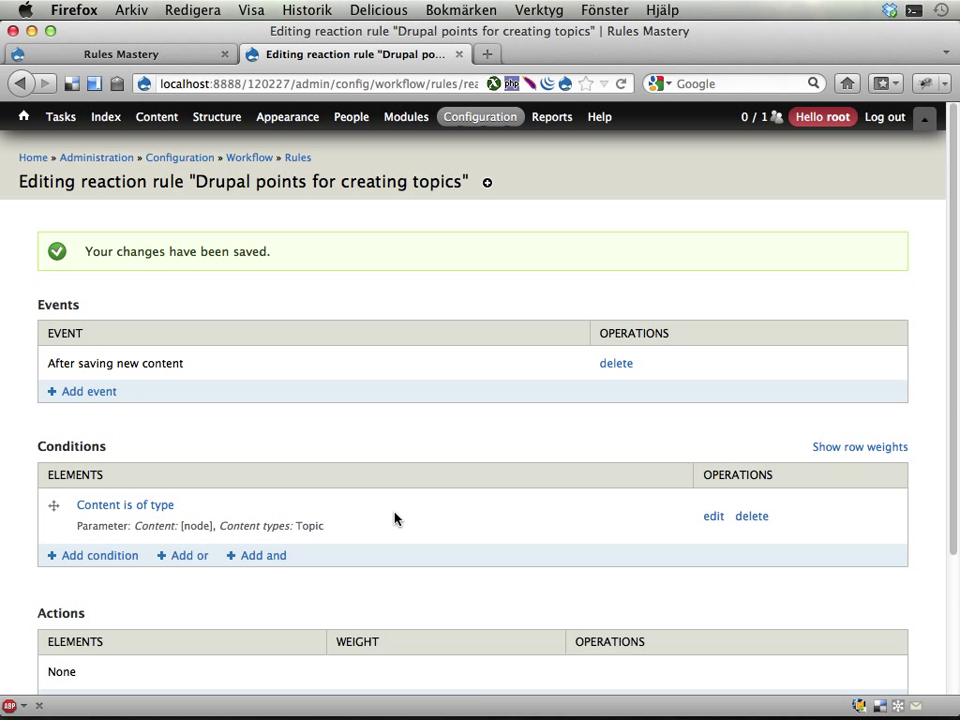
{"action": "scroll", "coordinate": [394, 518], "scroll_direction": "down", "scroll_amount": 3}
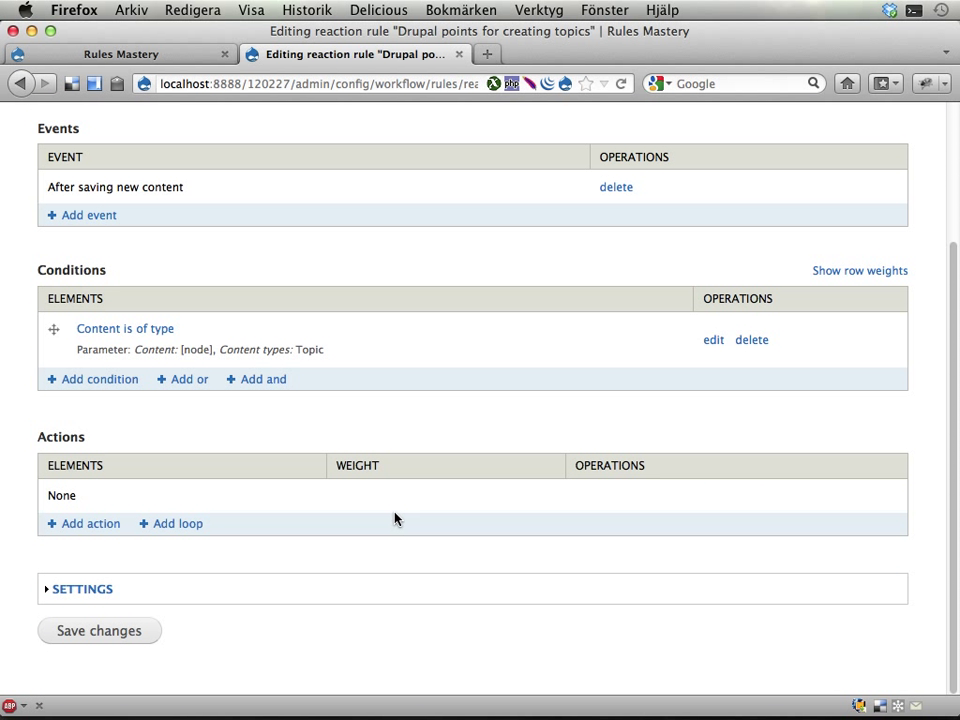
{"action": "left_click", "coordinate": [87, 527]}
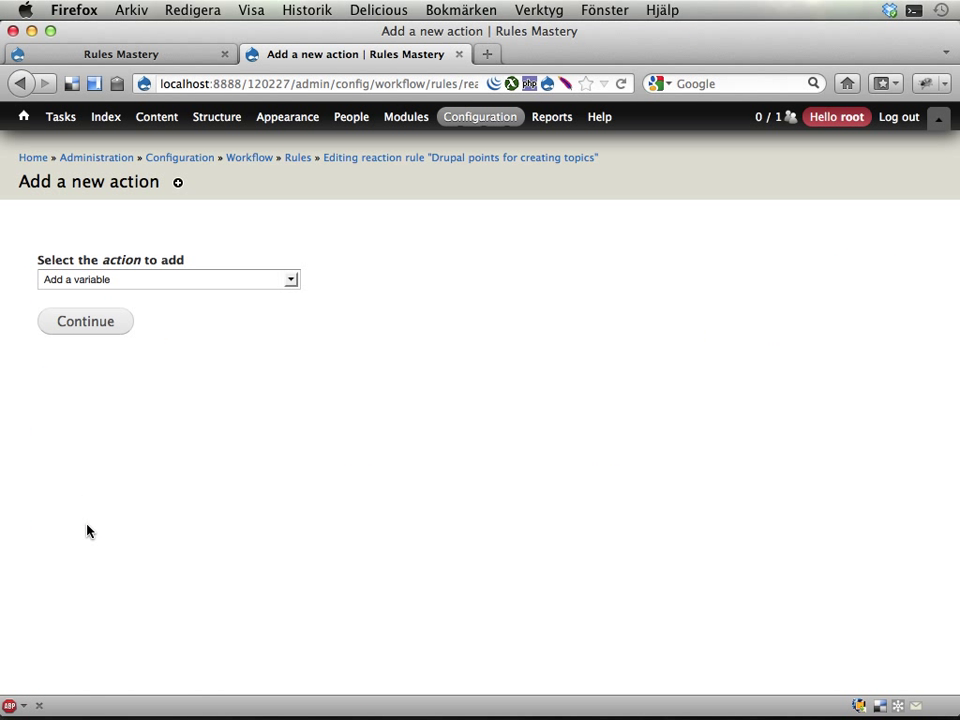
{"action": "left_click", "coordinate": [292, 282]}
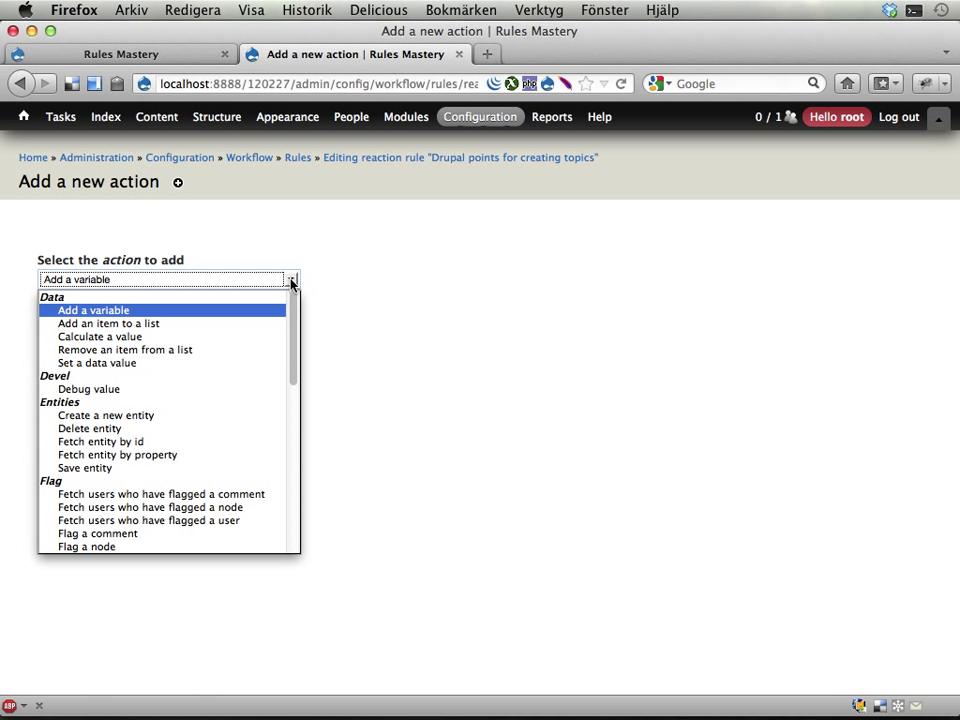
{"action": "left_click", "coordinate": [90, 365]}
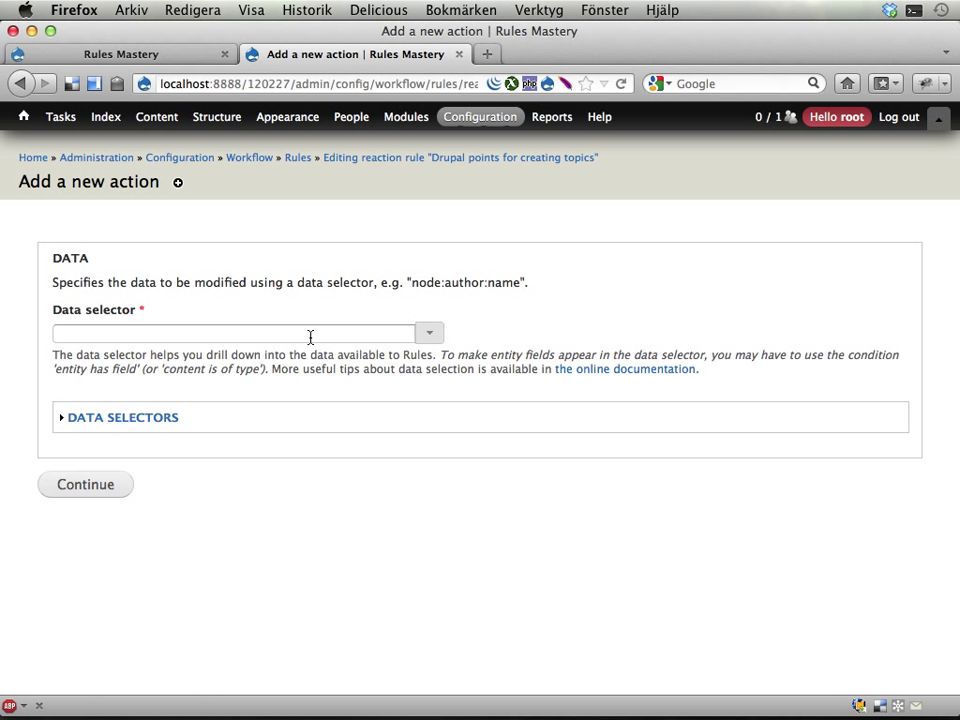
{"action": "left_click", "coordinate": [430, 335]}
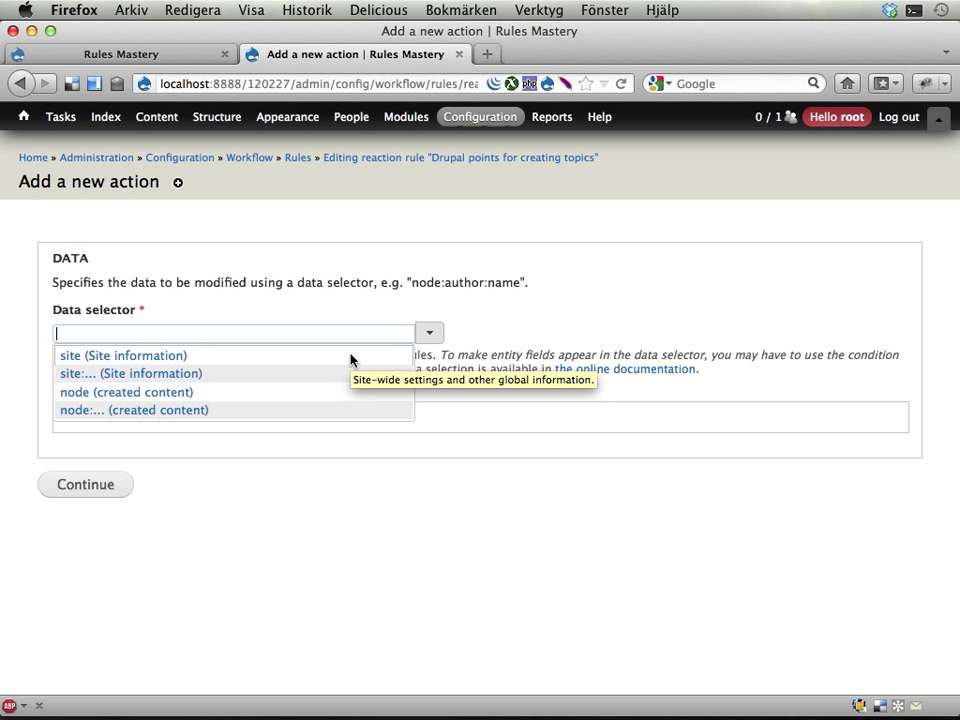
{"action": "left_click", "coordinate": [139, 409]}
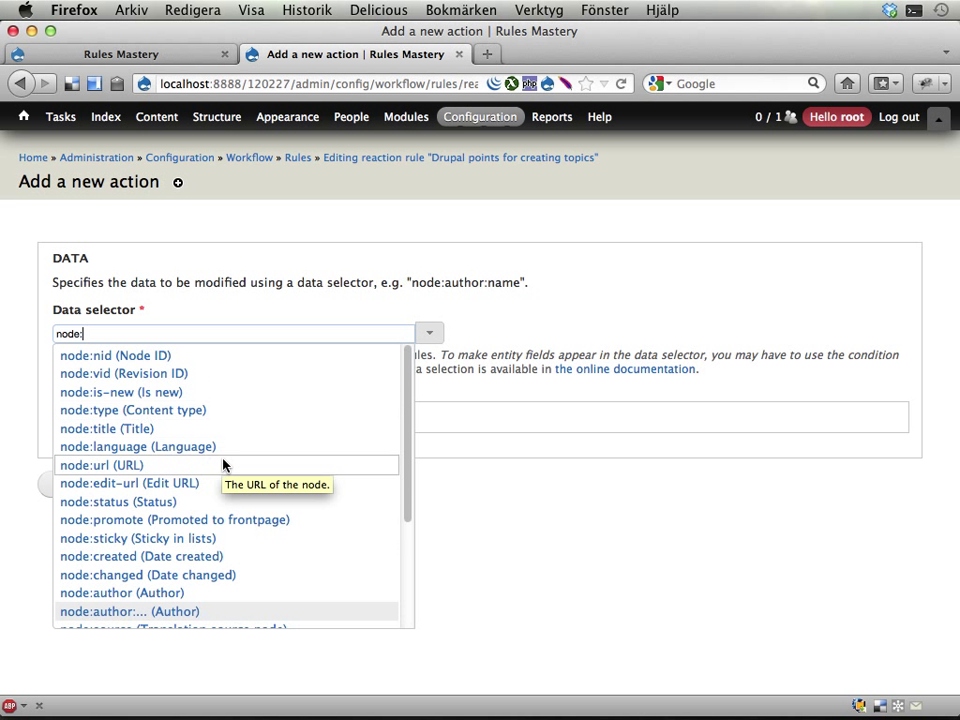
{"action": "scroll", "coordinate": [271, 457], "scroll_direction": "down", "scroll_amount": 5}
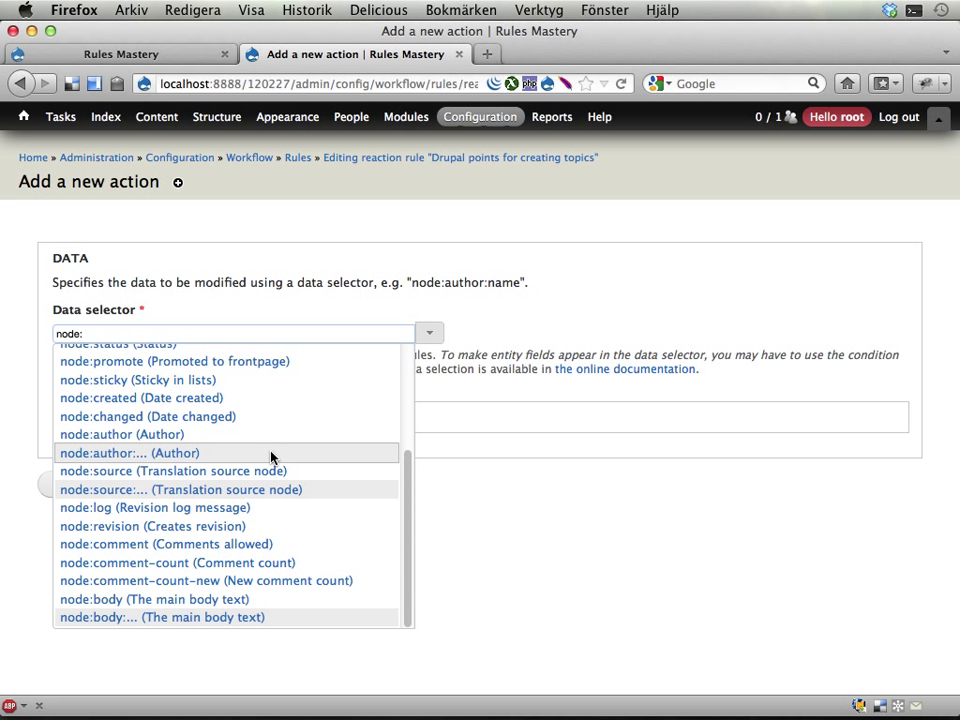
{"action": "left_click", "coordinate": [128, 455]}
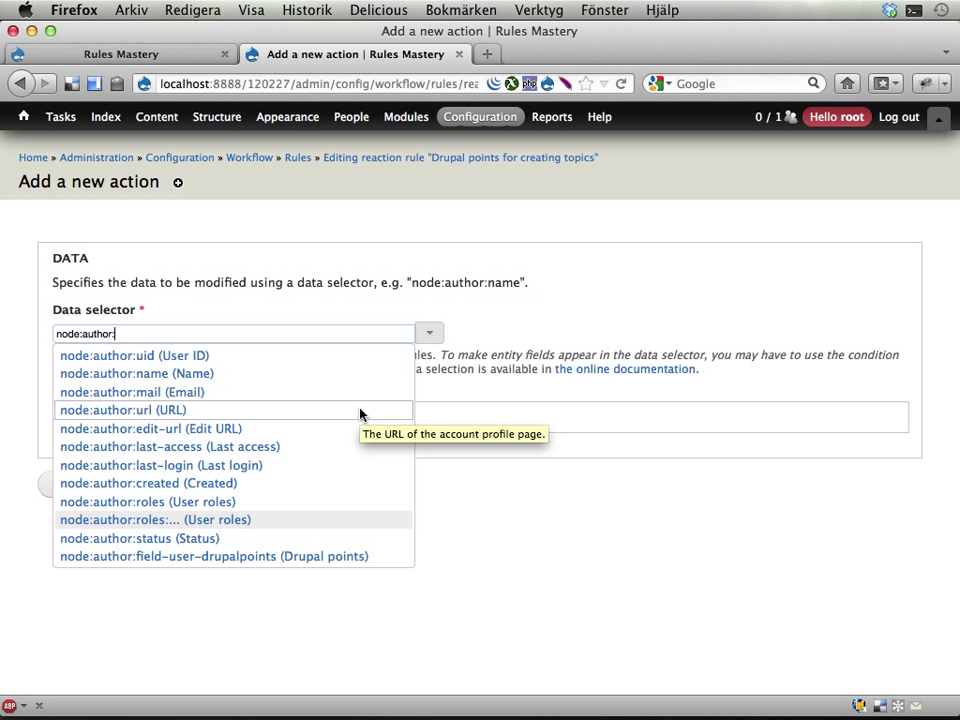
{"action": "key", "text": "super+a"}
{"action": "key", "text": "BackSpace"}
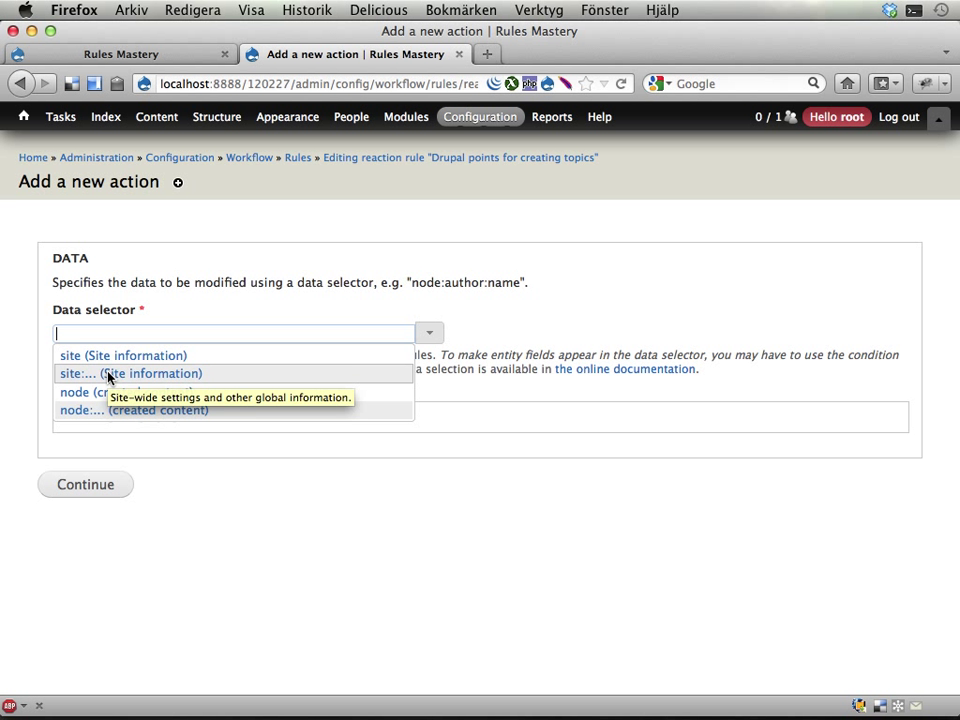
- Set the action's data selector to site:current-user:field-user-drupalpoints and continue
{"action": "left_click", "coordinate": [108, 376]}
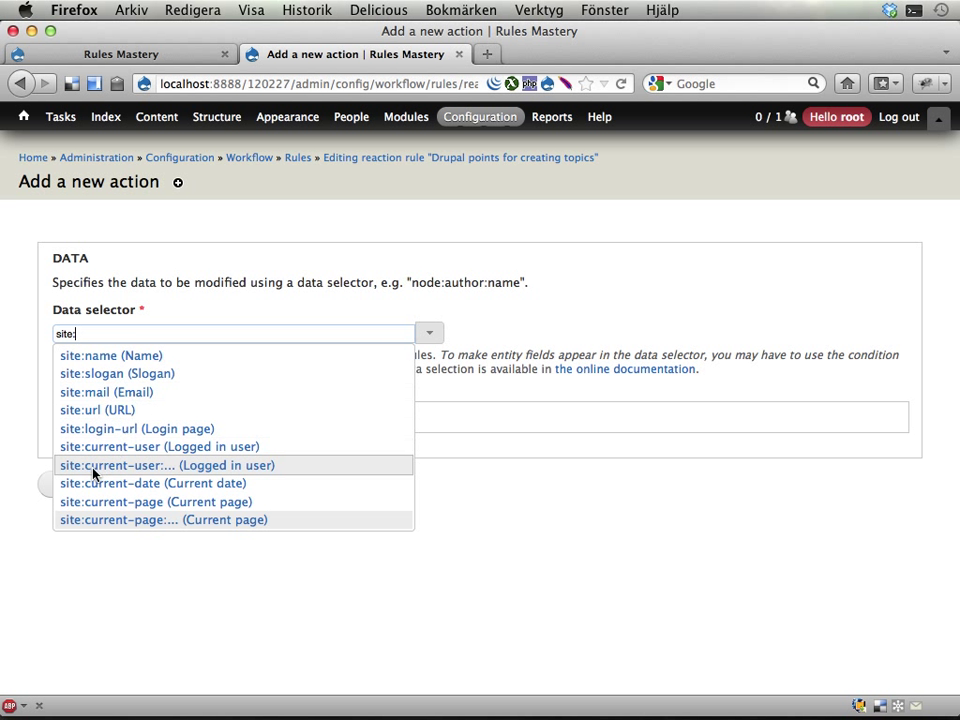
{"action": "left_click", "coordinate": [194, 468]}
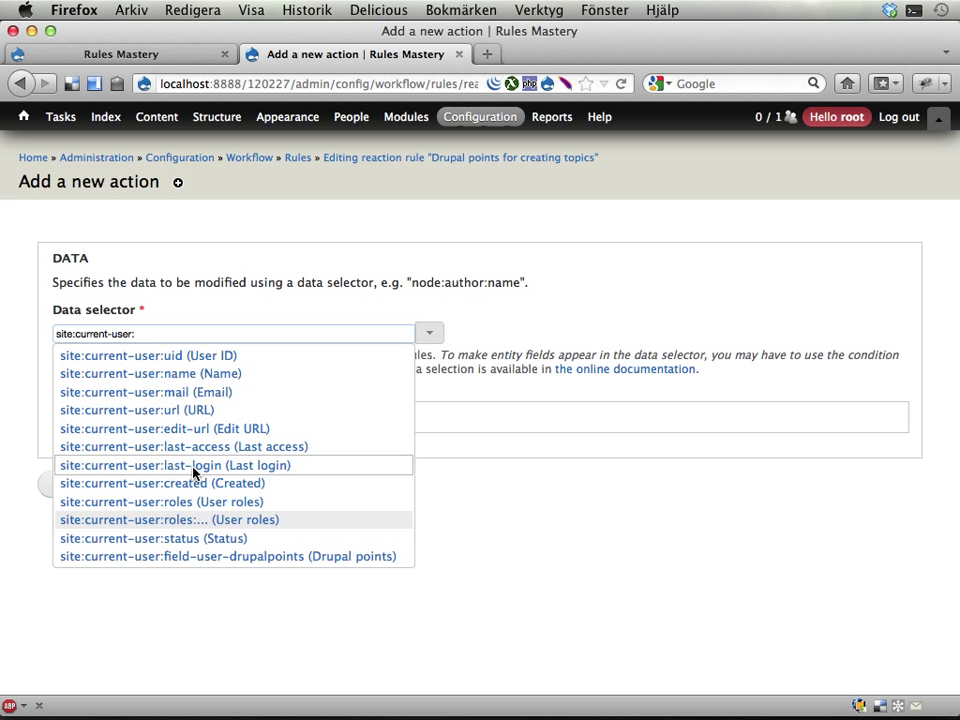
{"action": "left_click", "coordinate": [195, 557]}
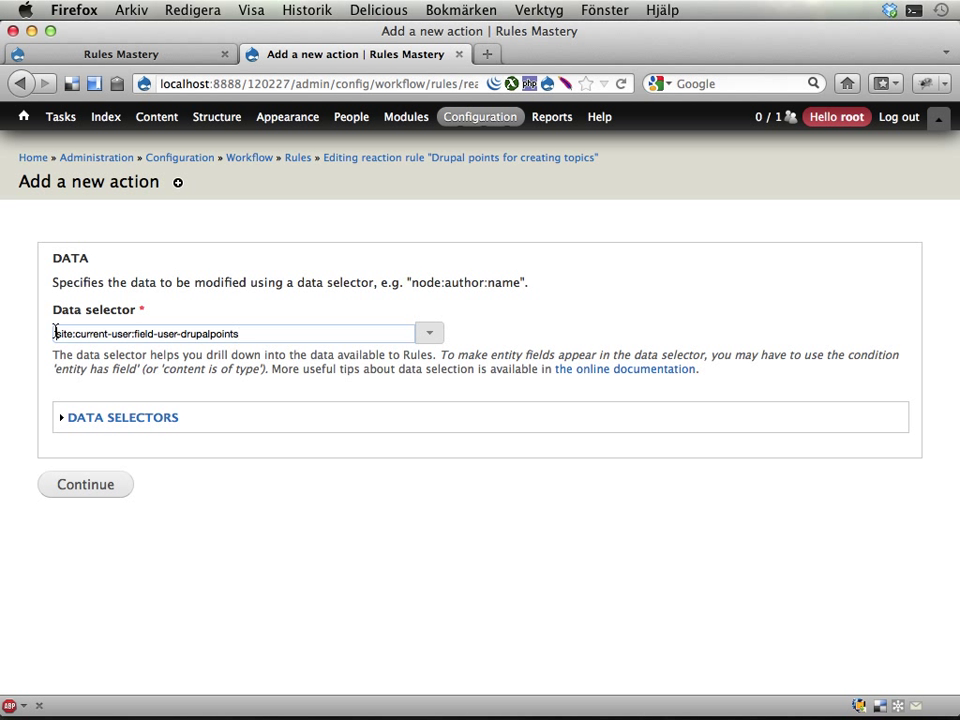
{"action": "left_click_drag", "start_coordinate": [55, 333], "coordinate": [111, 334]}
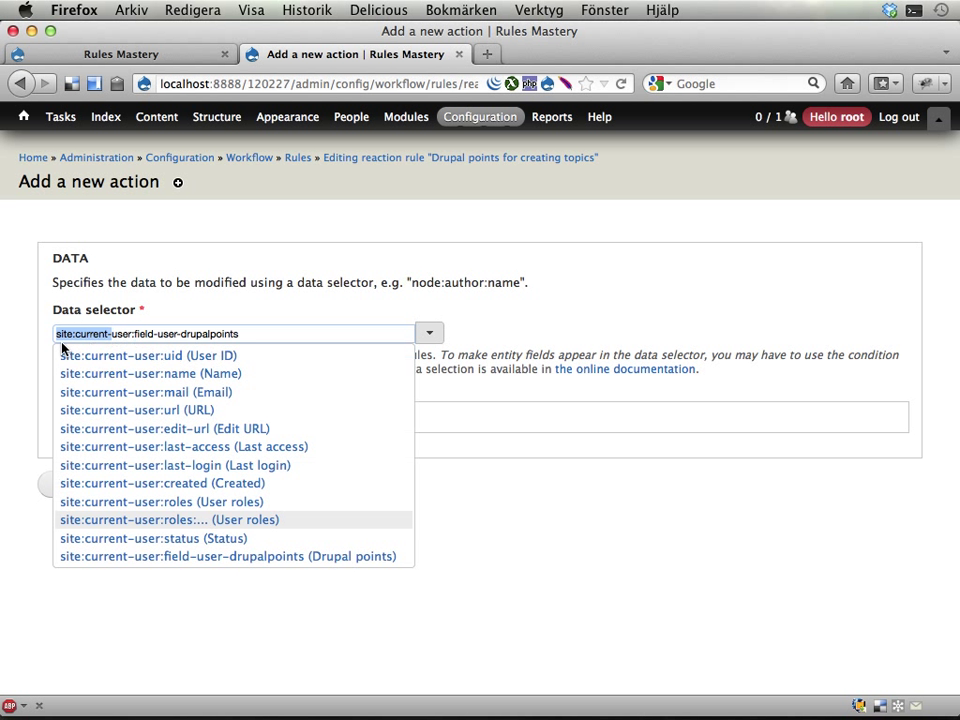
{"action": "left_click", "coordinate": [41, 368]}
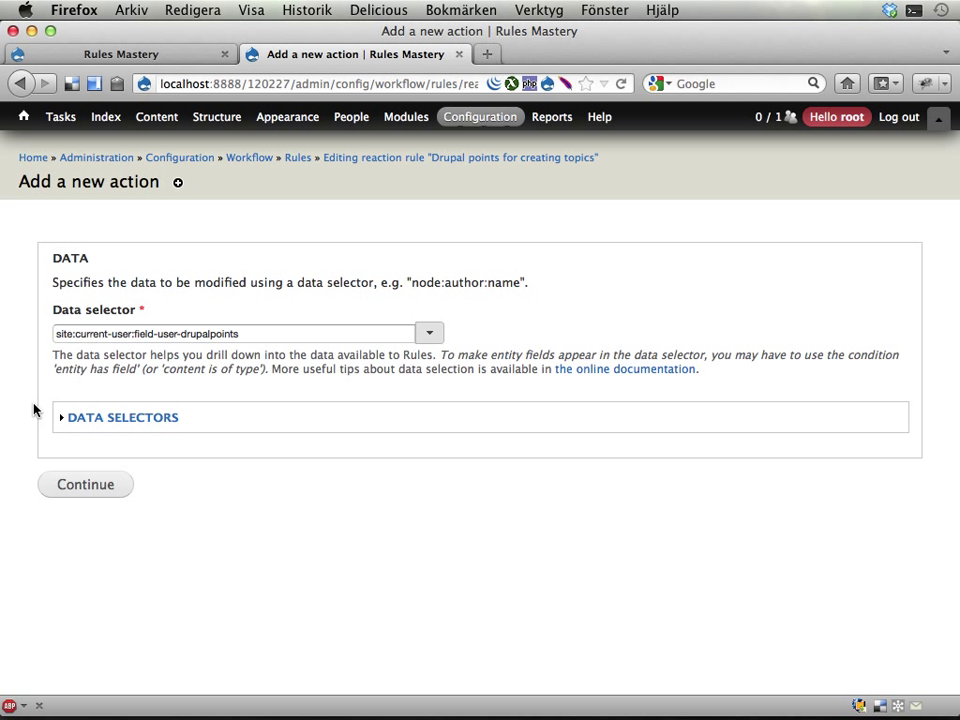
{"action": "left_click", "coordinate": [72, 489]}
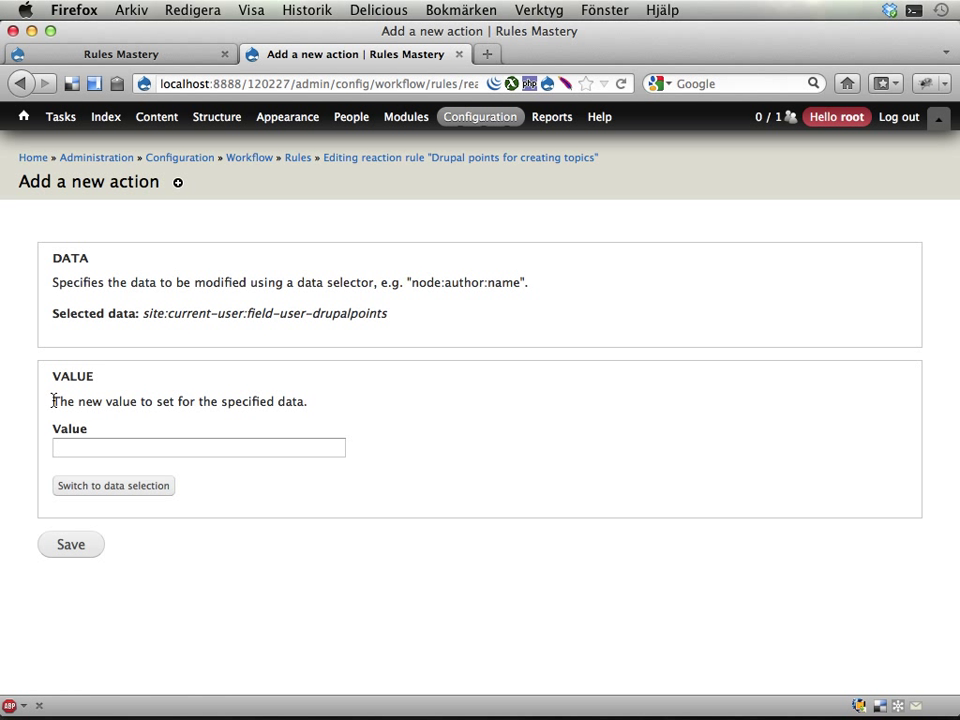
{"action": "left_click", "coordinate": [93, 446]}
- Set the value by data selection to site:current-user:field-user-drupalpoints with offset 10
{"action": "left_click", "coordinate": [106, 488]}
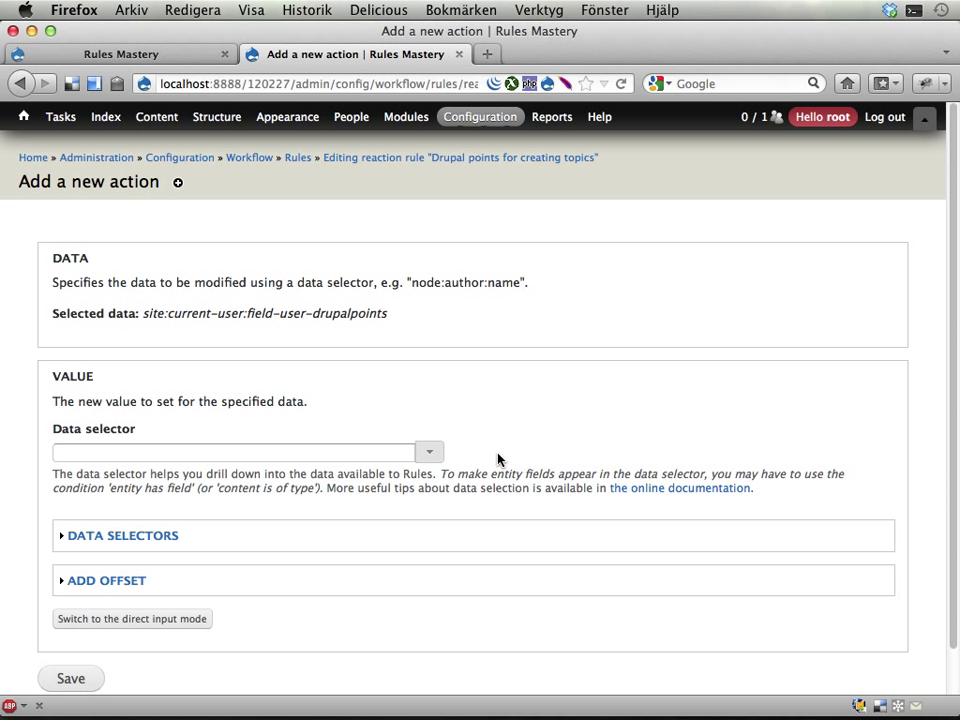
{"action": "scroll", "coordinate": [480, 457], "scroll_direction": "down", "scroll_amount": 1}
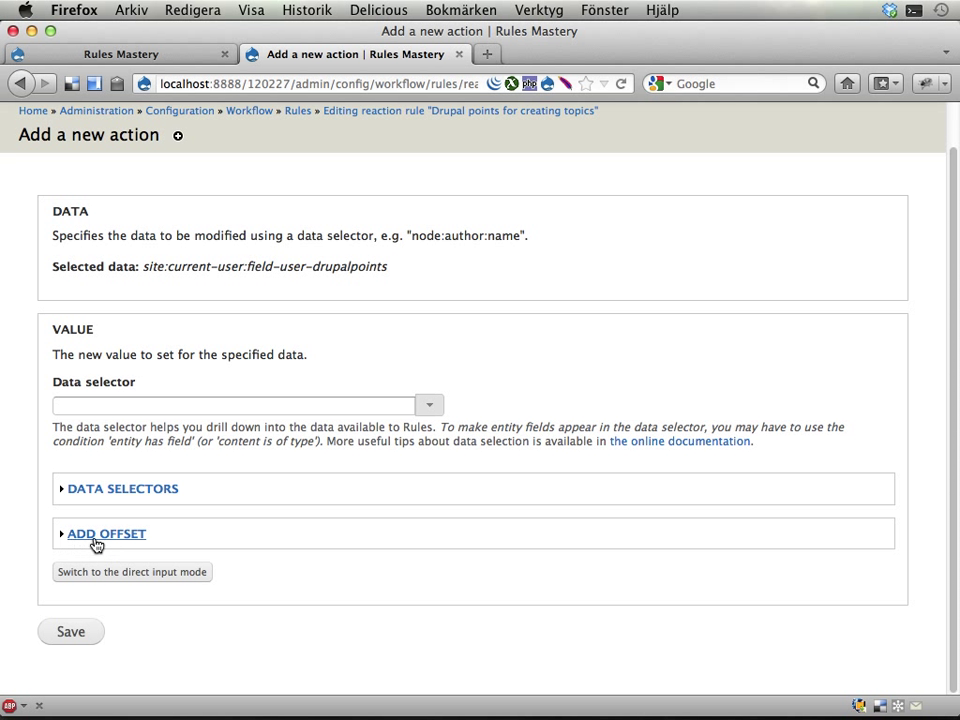
{"action": "left_click", "coordinate": [431, 406]}
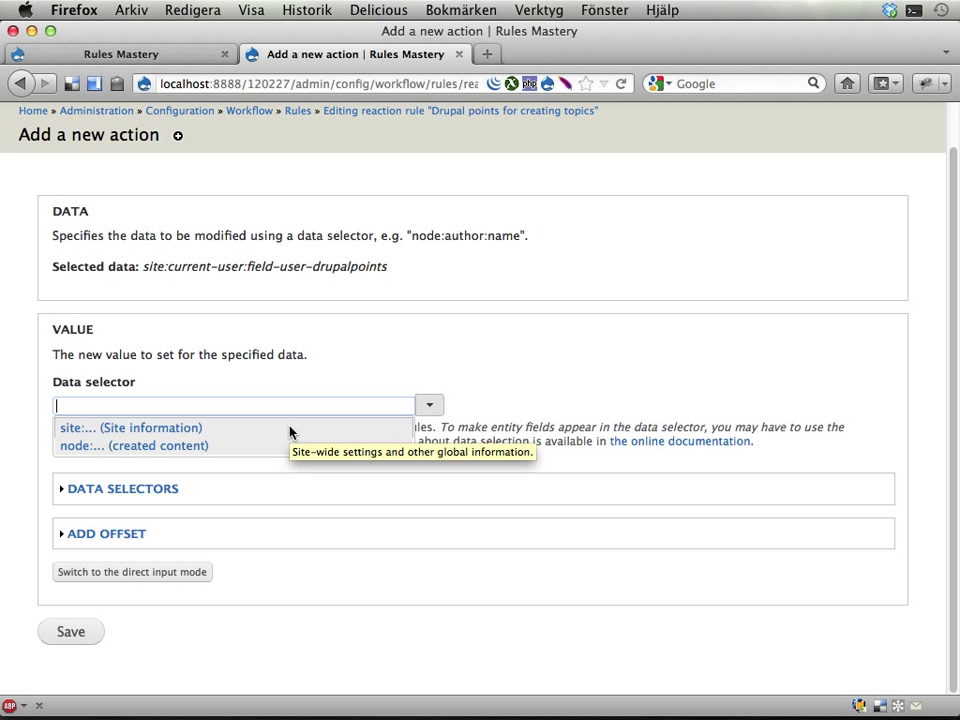
{"action": "left_click", "coordinate": [290, 428]}
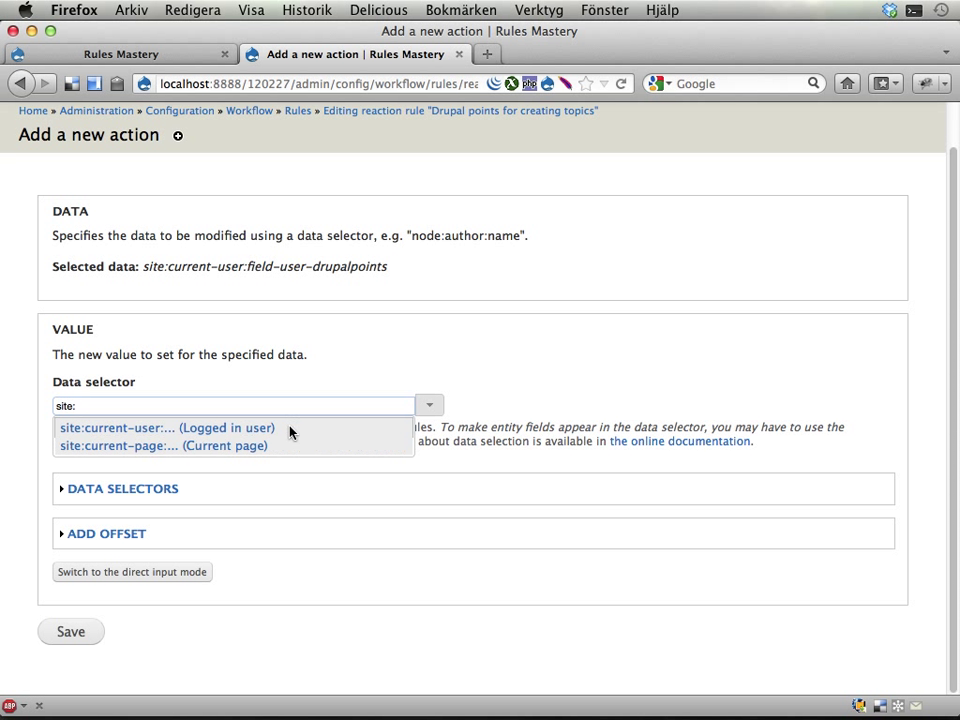
{"action": "left_click", "coordinate": [218, 432]}
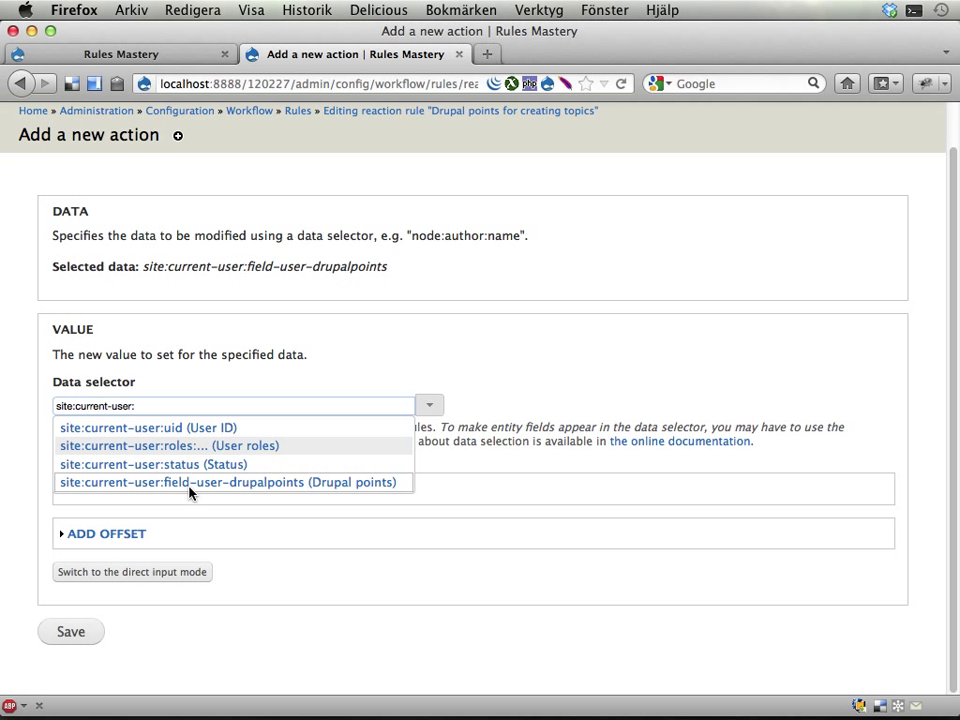
{"action": "left_click", "coordinate": [201, 489]}
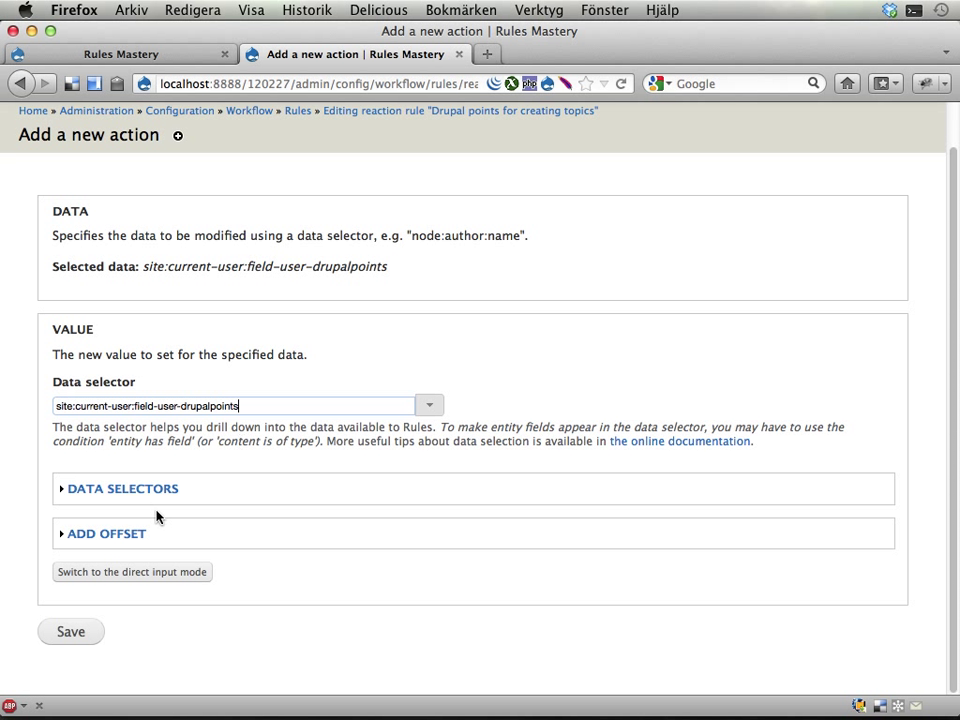
{"action": "left_click", "coordinate": [106, 534]}
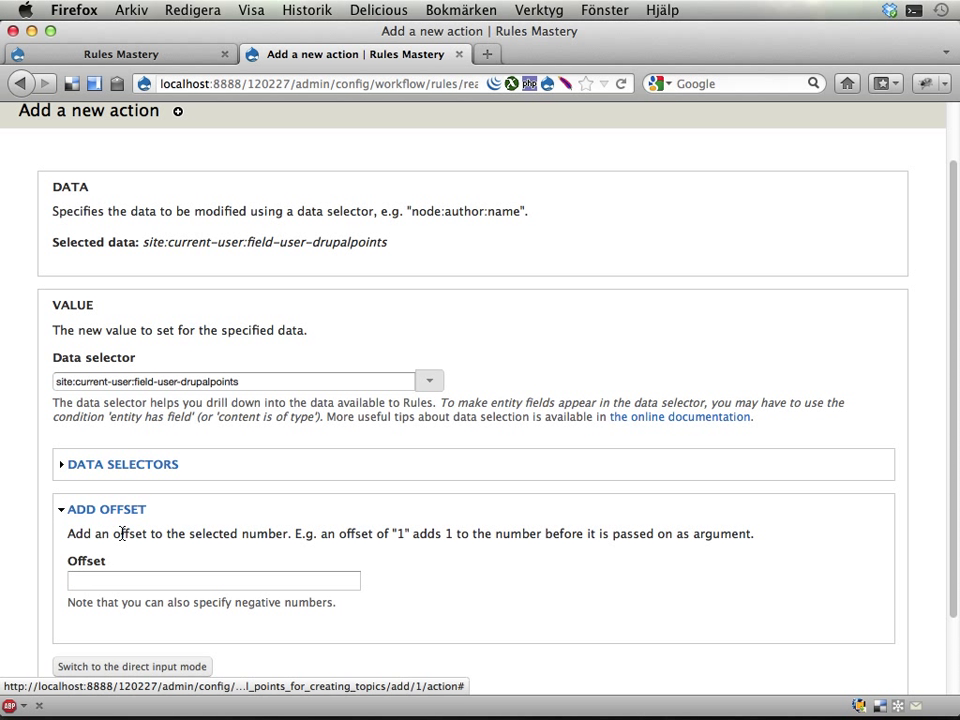
{"action": "left_click", "coordinate": [134, 586]}
{"action": "type", "text": "1"}
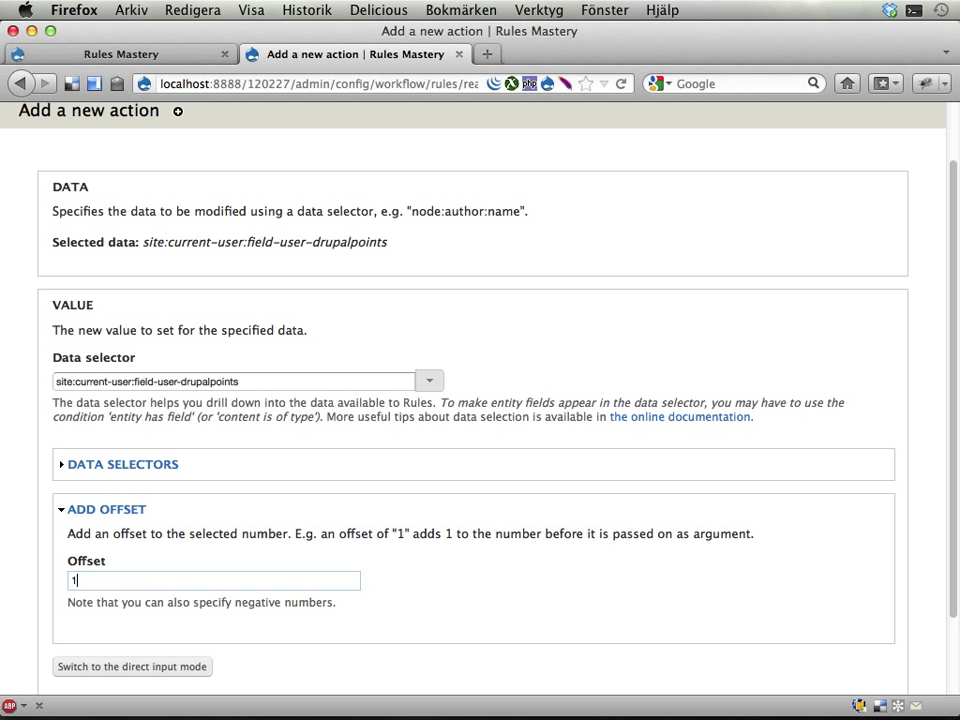
{"action": "type", "text": "0"}
{"action": "scroll", "coordinate": [388, 600], "scroll_direction": "down", "scroll_amount": 2}
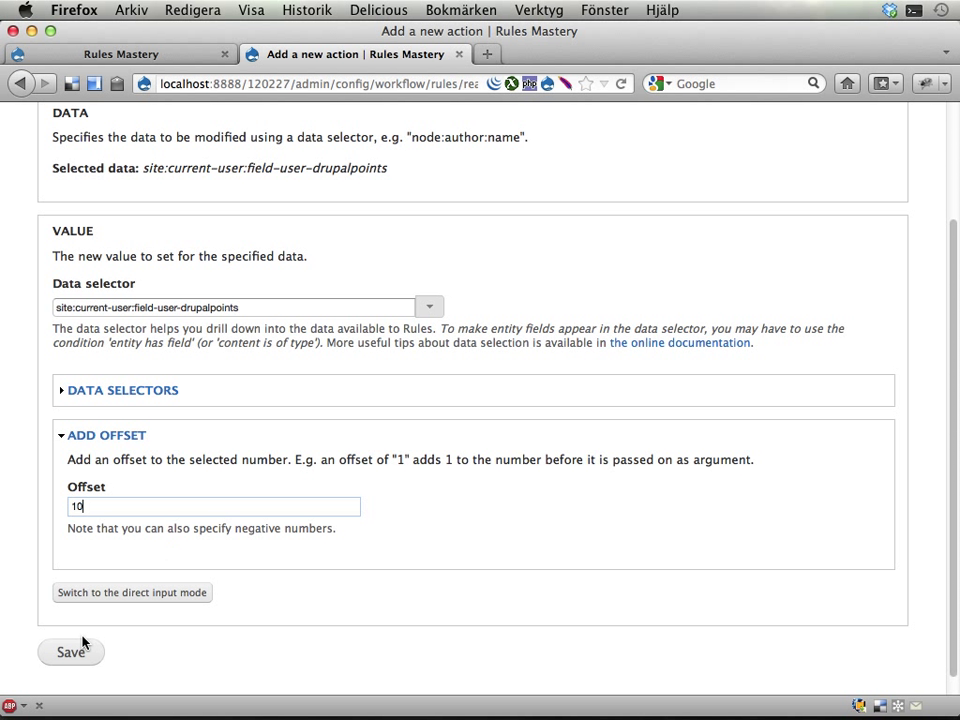
- Save the Set a data value action and select 'topics' in the rule title
{"action": "left_click", "coordinate": [62, 655]}
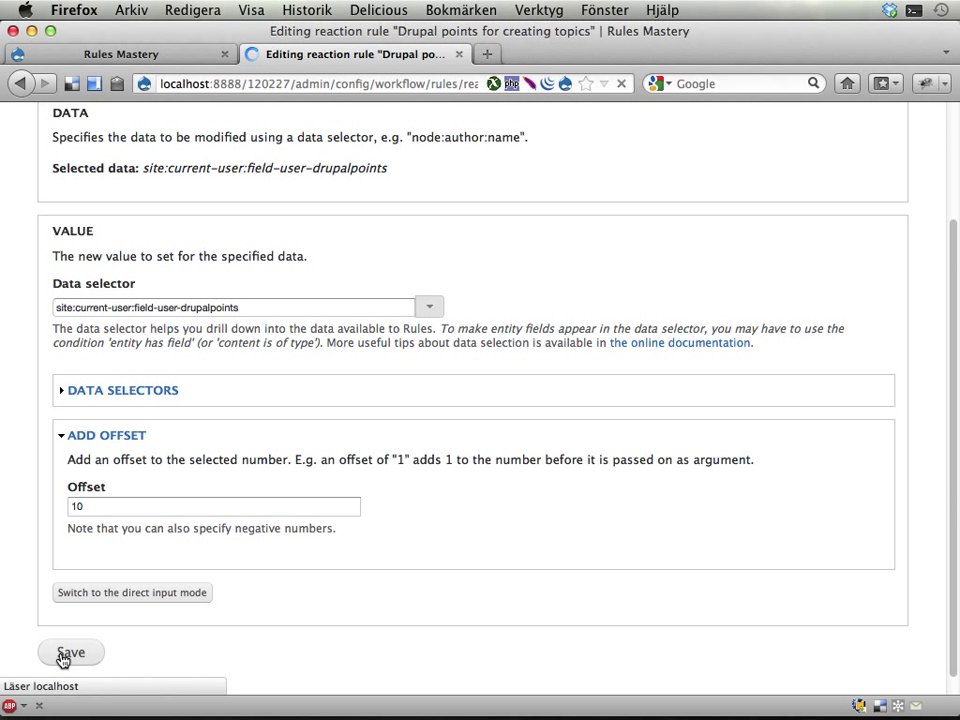
{"action": "scroll", "coordinate": [304, 553], "scroll_direction": "down", "scroll_amount": 3}
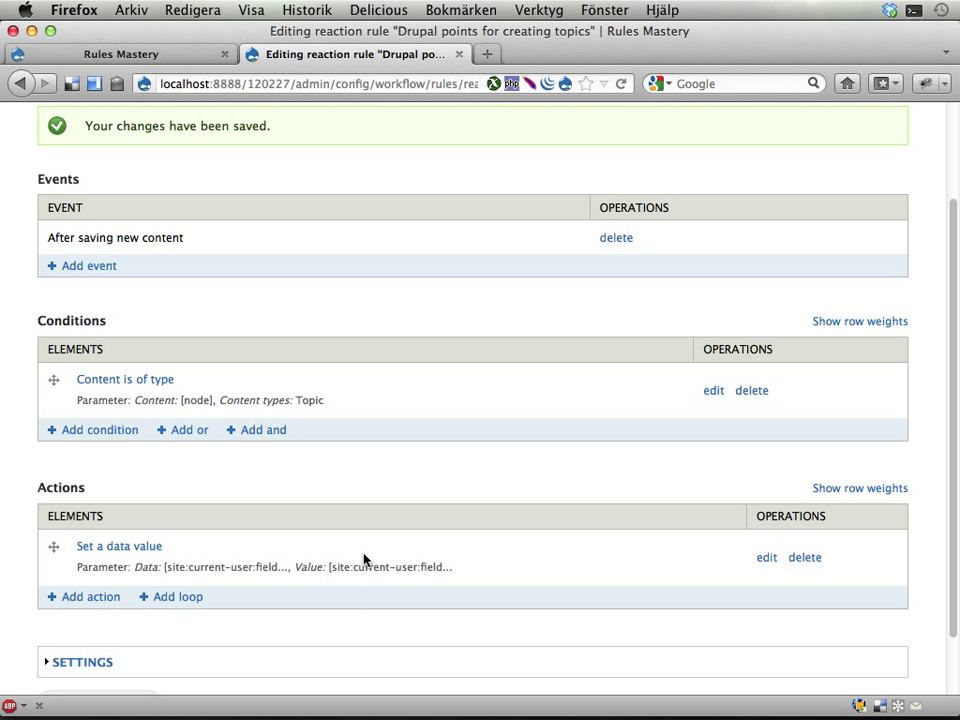
{"action": "scroll", "coordinate": [364, 559], "scroll_direction": "down", "scroll_amount": 2}
{"action": "scroll", "coordinate": [364, 559], "scroll_direction": "up", "scroll_amount": 5}
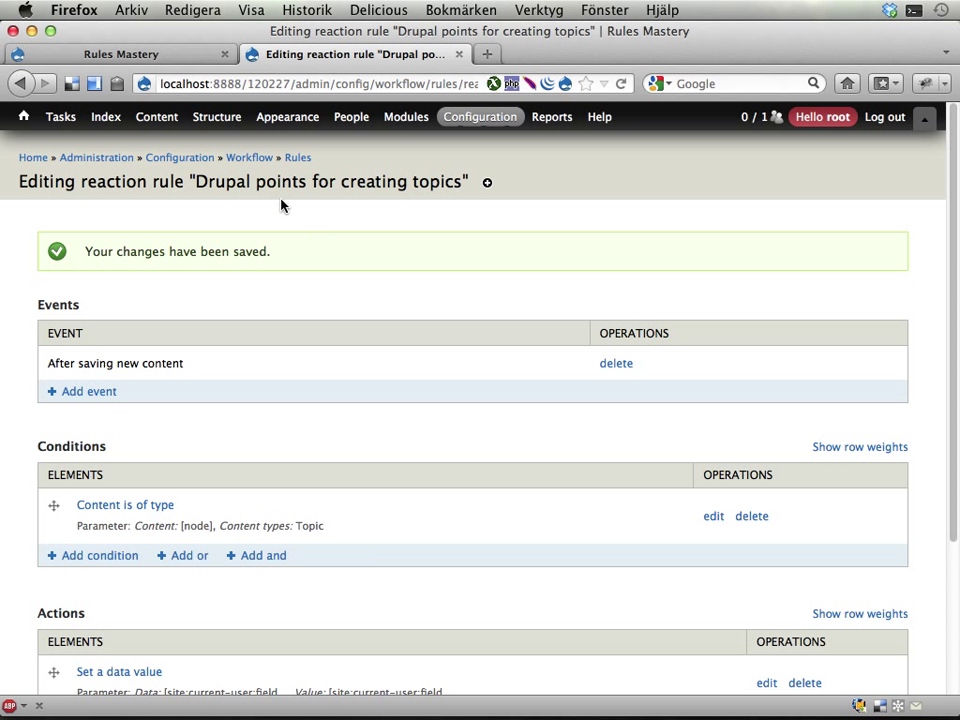
{"action": "double_click", "coordinate": [440, 182]}
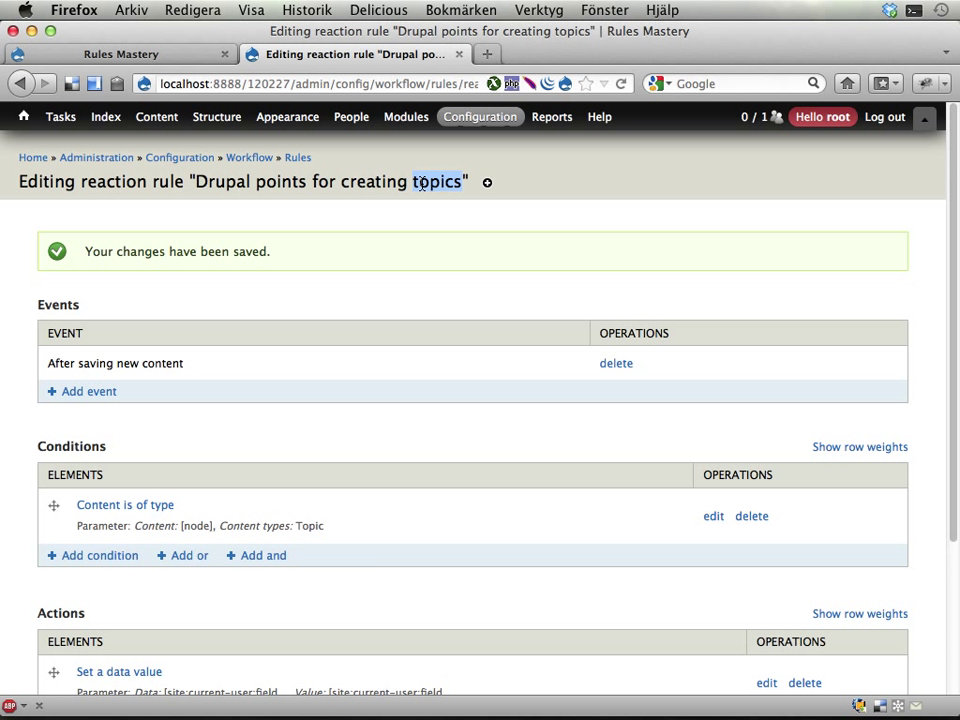
- From the Rules overview, start a new rule prefilled with the topics rule name
{"action": "left_click", "coordinate": [298, 158]}
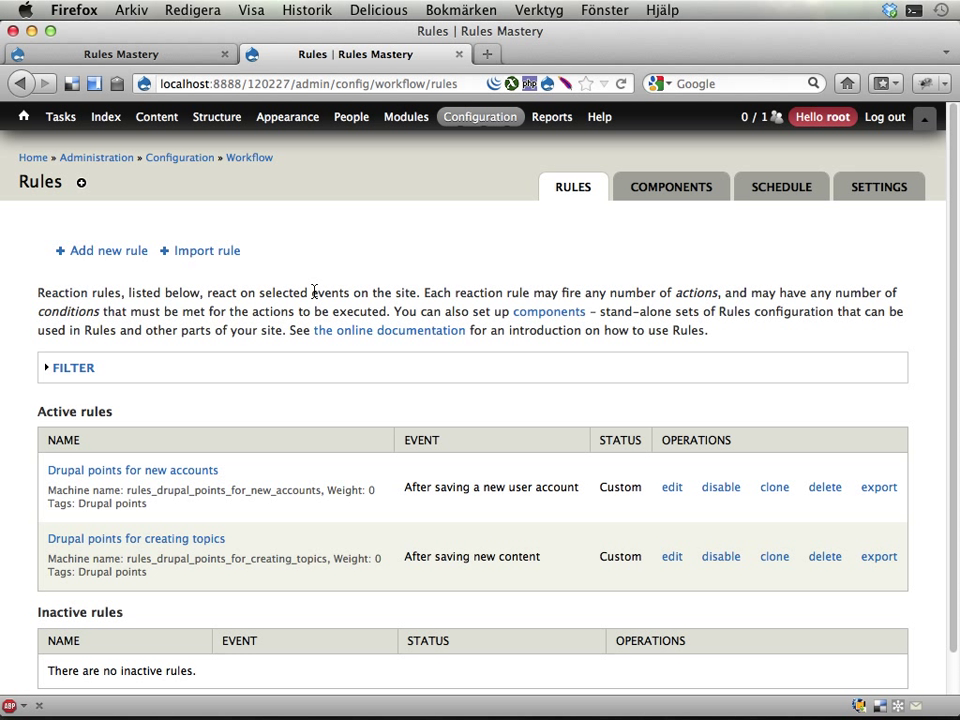
{"action": "left_click", "coordinate": [117, 256]}
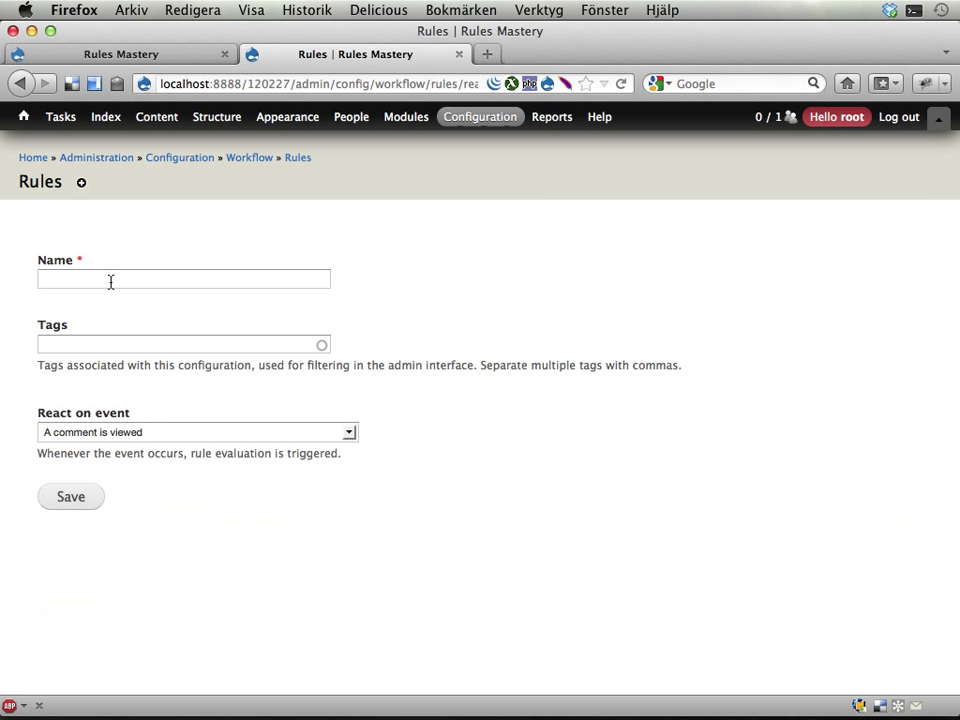
{"action": "left_click", "coordinate": [111, 281]}
{"action": "type", "text": "Award"}
{"action": "key", "text": "BackSpace"}
{"action": "key", "text": "BackSpace"}
{"action": "key", "text": "BackSpace"}
{"action": "key", "text": "BackSpace"}
{"action": "key", "text": "BackSpace"}
{"action": "type", "text": "Drup"}
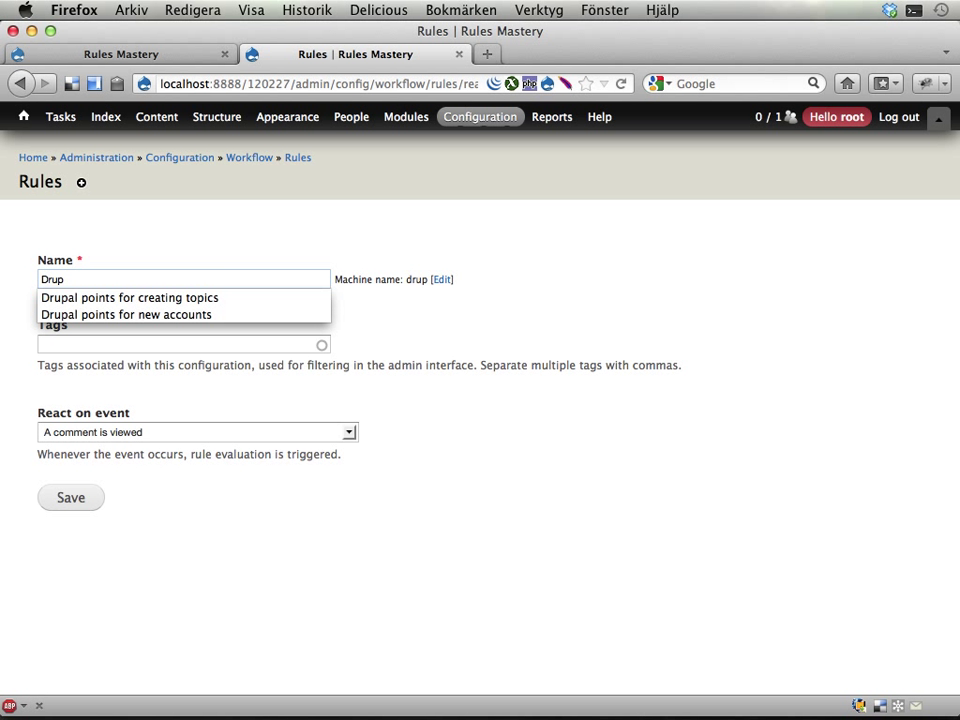
{"action": "key", "text": "Down"}
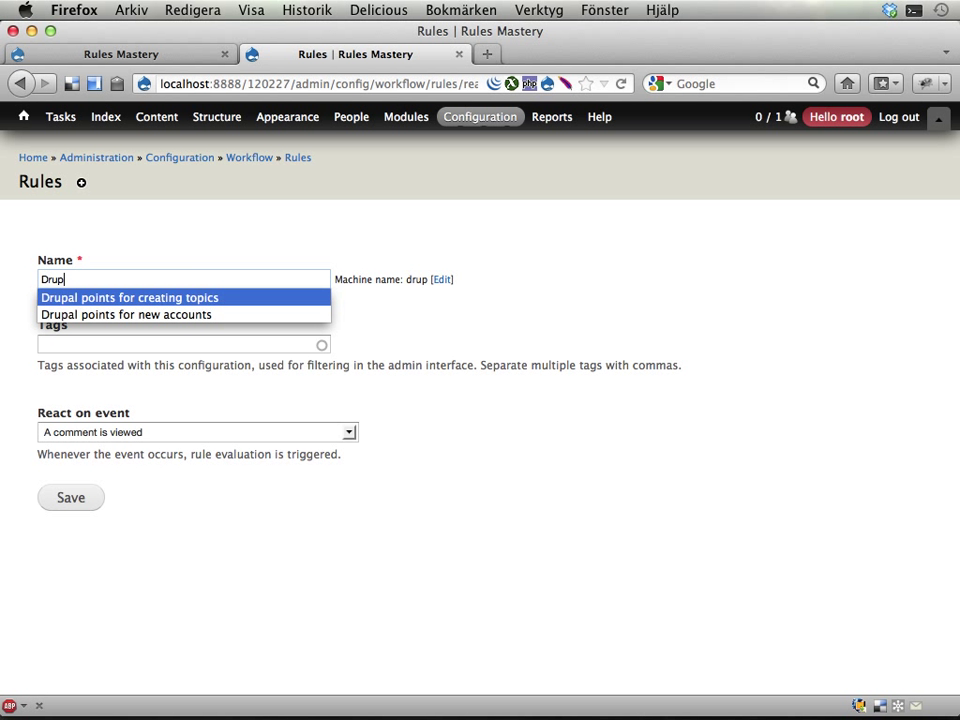
{"action": "key", "text": "Return"}
{"action": "key", "text": "Return"}
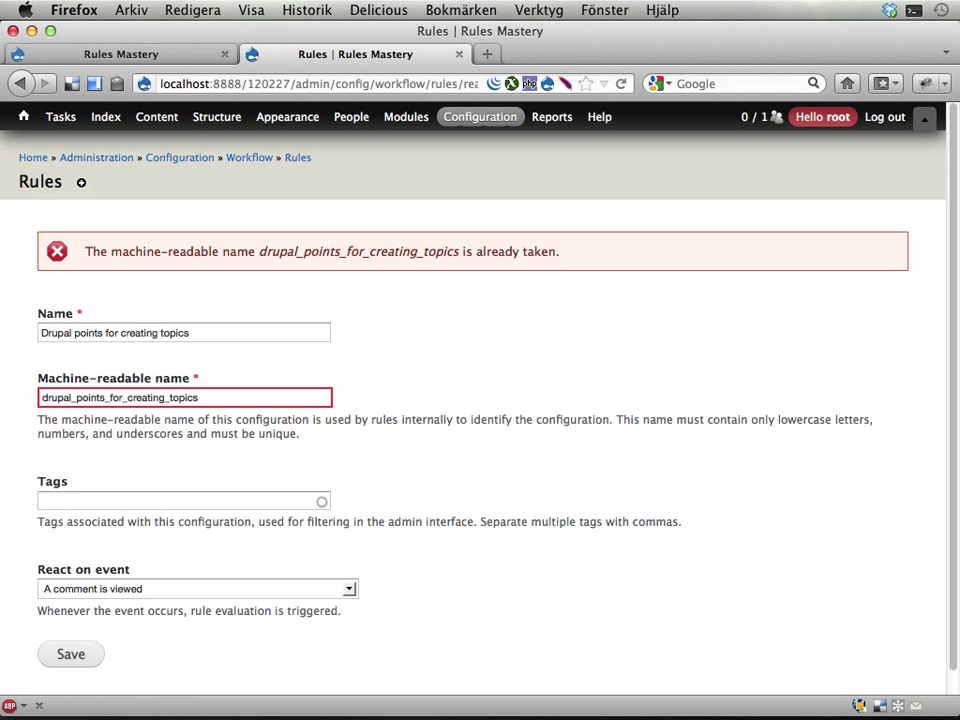
- Rename it 'Drupal points for creating tutorials', adjust the machine name, and tag it Drupal points
{"action": "double_click", "coordinate": [175, 333]}
{"action": "type", "text": "tuto"}
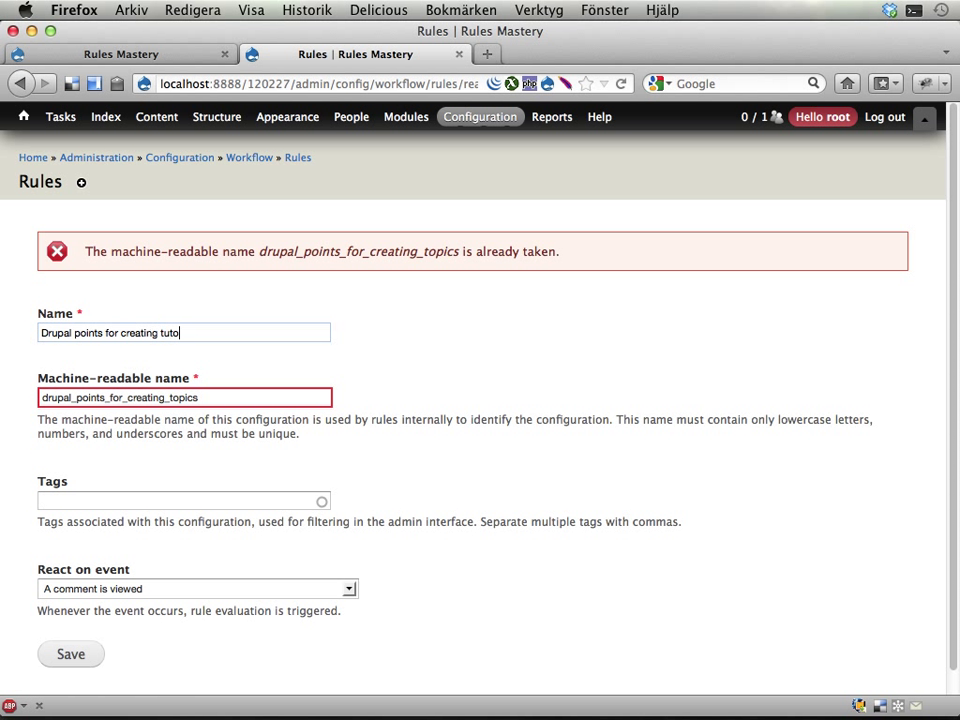
{"action": "type", "text": "rials"}
{"action": "double_click", "coordinate": [183, 397]}
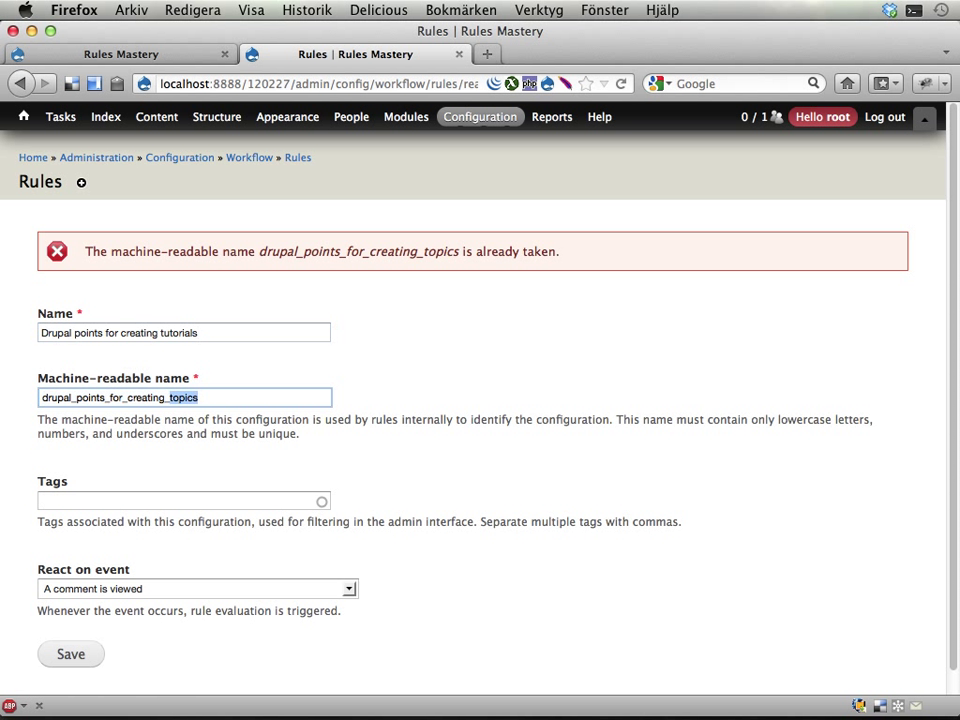
{"action": "type", "text": "tutorials"}
{"action": "type", "text": "dru"}
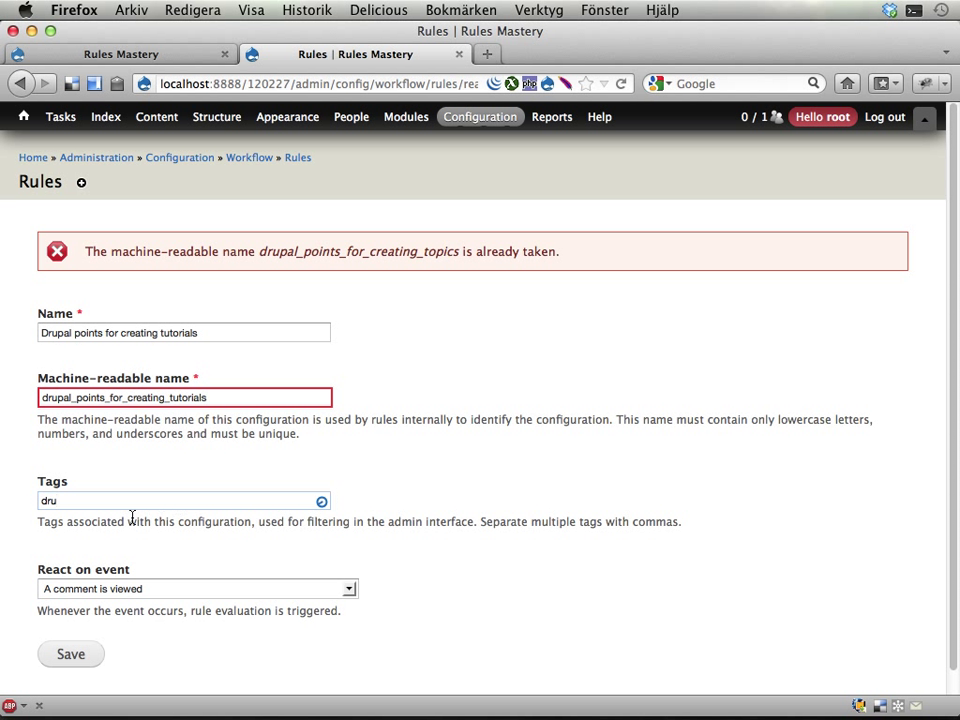
{"action": "left_click", "coordinate": [124, 519]}
{"action": "scroll", "coordinate": [181, 521], "scroll_direction": "down", "scroll_amount": 1}
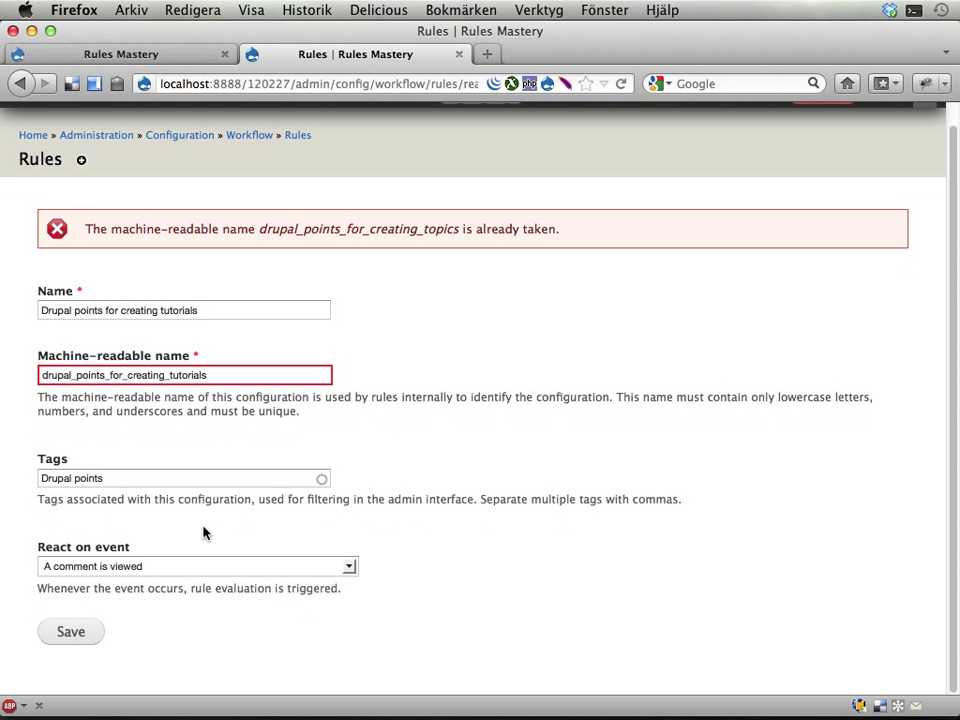
{"action": "double_click", "coordinate": [247, 311]}
{"action": "triple_click", "coordinate": [247, 311]}
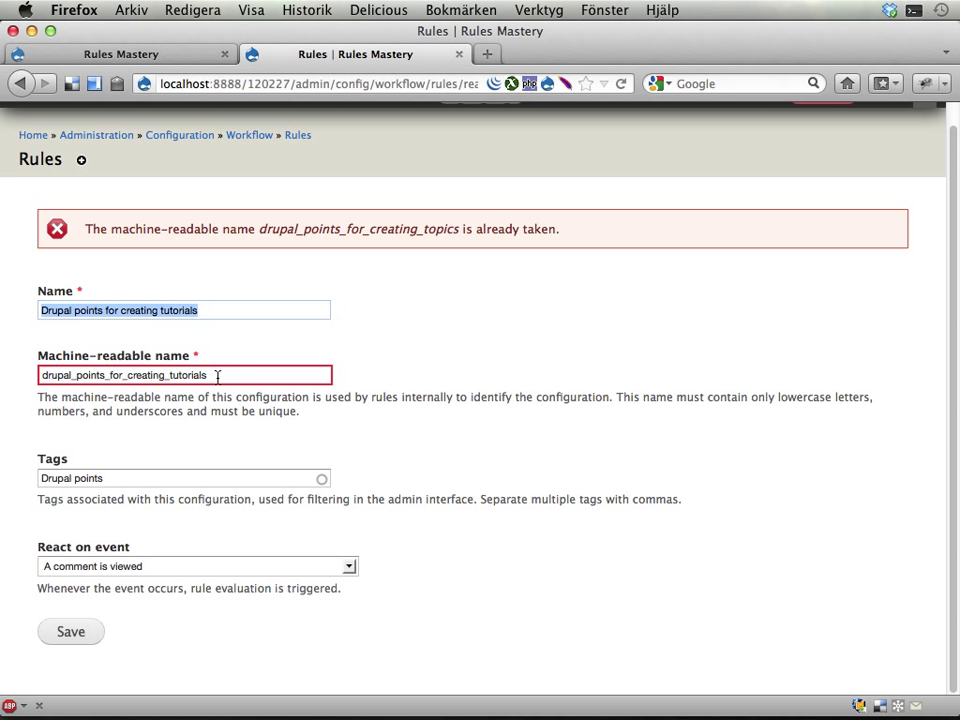
{"action": "left_click", "coordinate": [43, 375]}
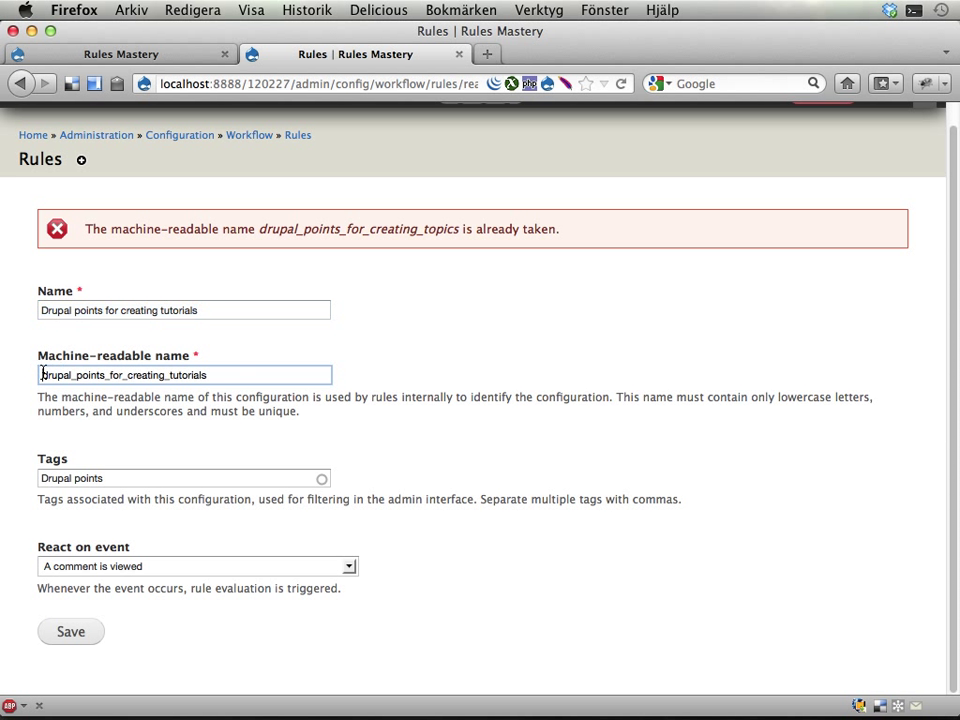
{"action": "left_click_drag", "start_coordinate": [43, 375], "coordinate": [231, 375]}
{"action": "left_click", "coordinate": [233, 374]}
- Set the event to After saving new content and save the tutorials rule
{"action": "left_click", "coordinate": [128, 567]}
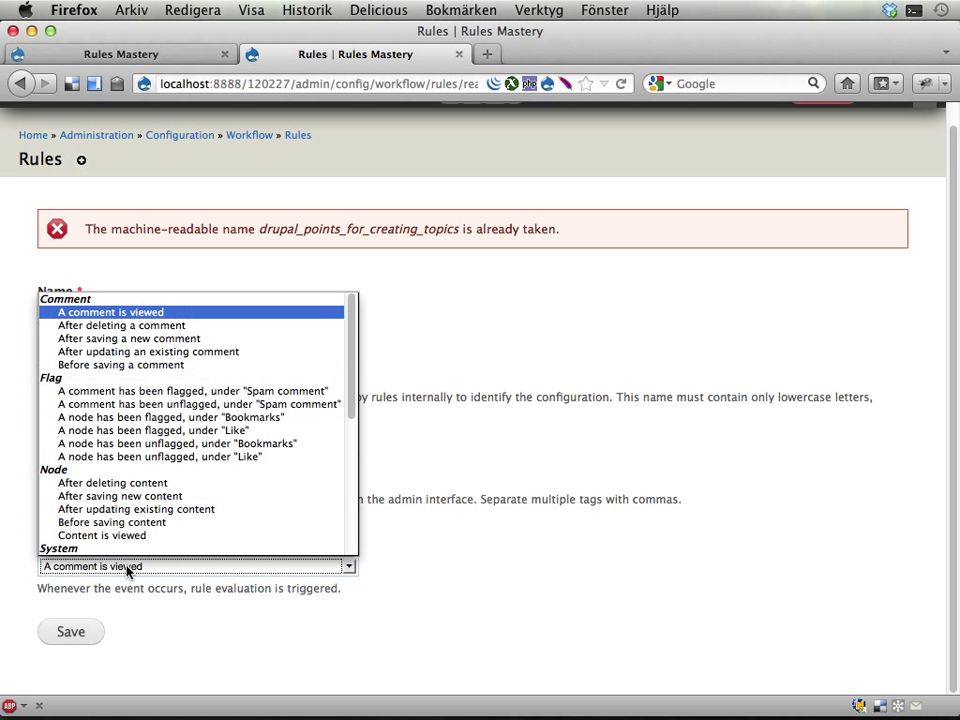
{"action": "left_click", "coordinate": [126, 496]}
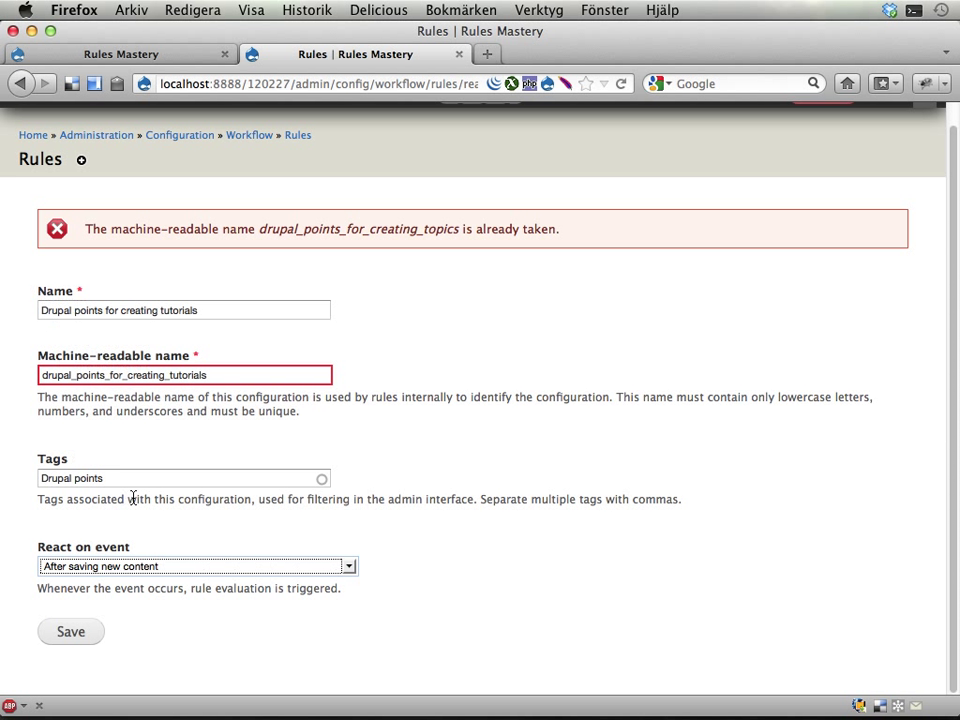
{"action": "left_click", "coordinate": [71, 631]}
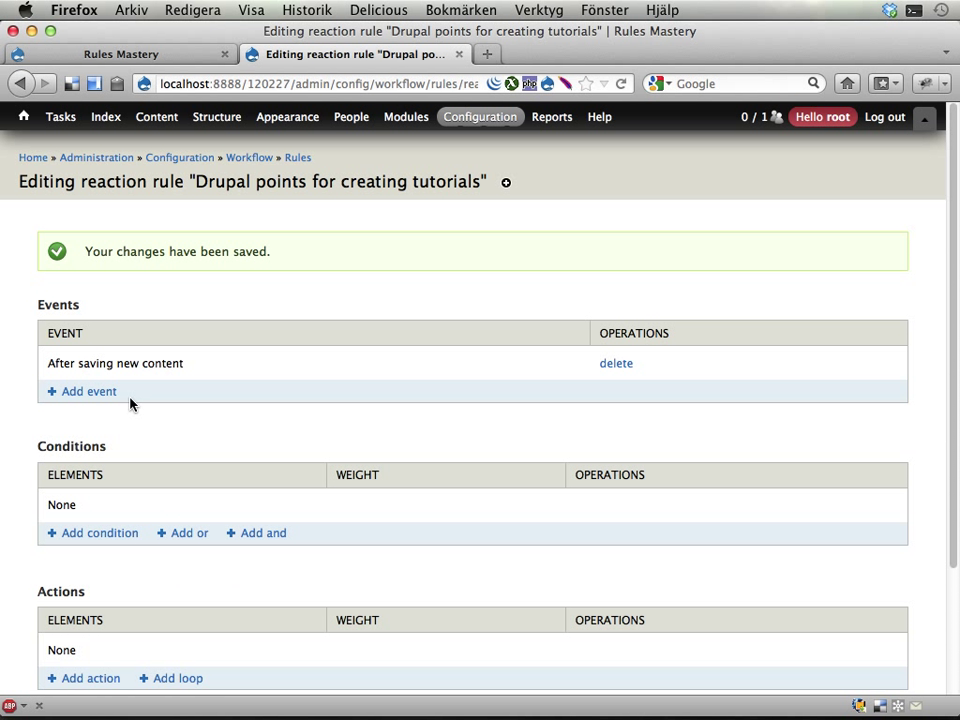
{"action": "scroll", "coordinate": [167, 553], "scroll_direction": "down", "scroll_amount": 3}
{"action": "scroll", "coordinate": [167, 553], "scroll_direction": "down", "scroll_amount": 1}
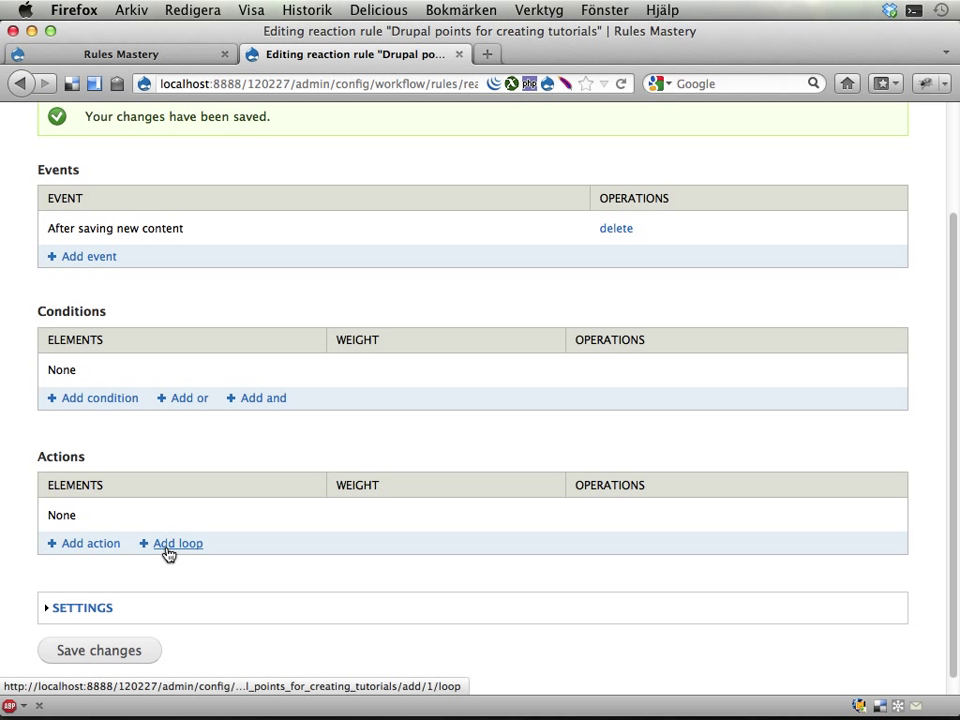
- Add a 'Set a data value' action whose data selector is site:current-user:field-user-drupalpoints
{"action": "left_click", "coordinate": [85, 546]}
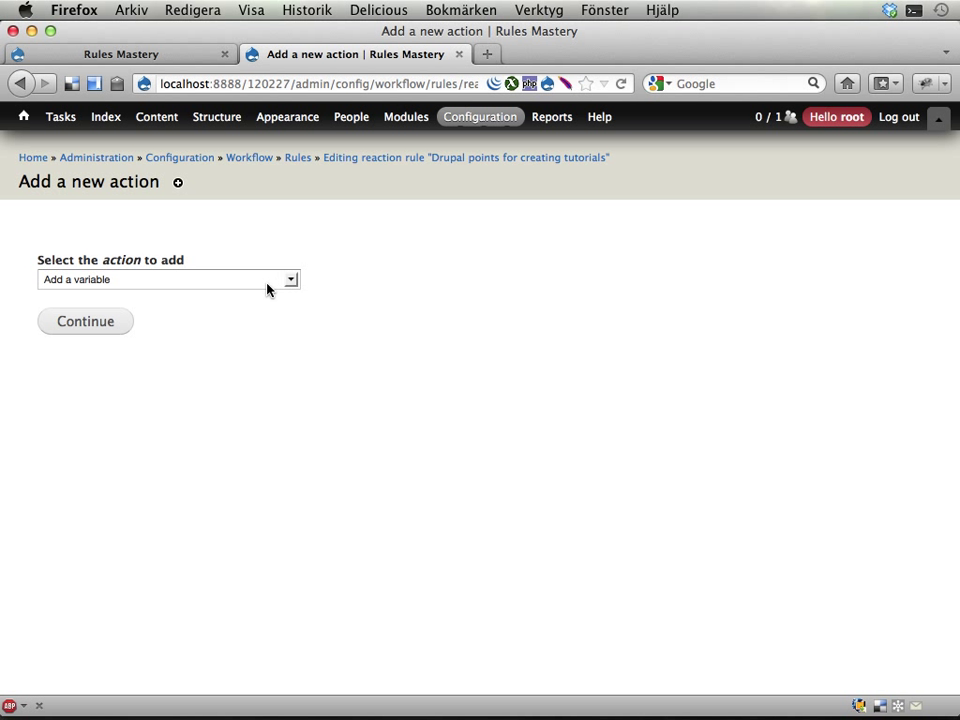
{"action": "left_click", "coordinate": [267, 289]}
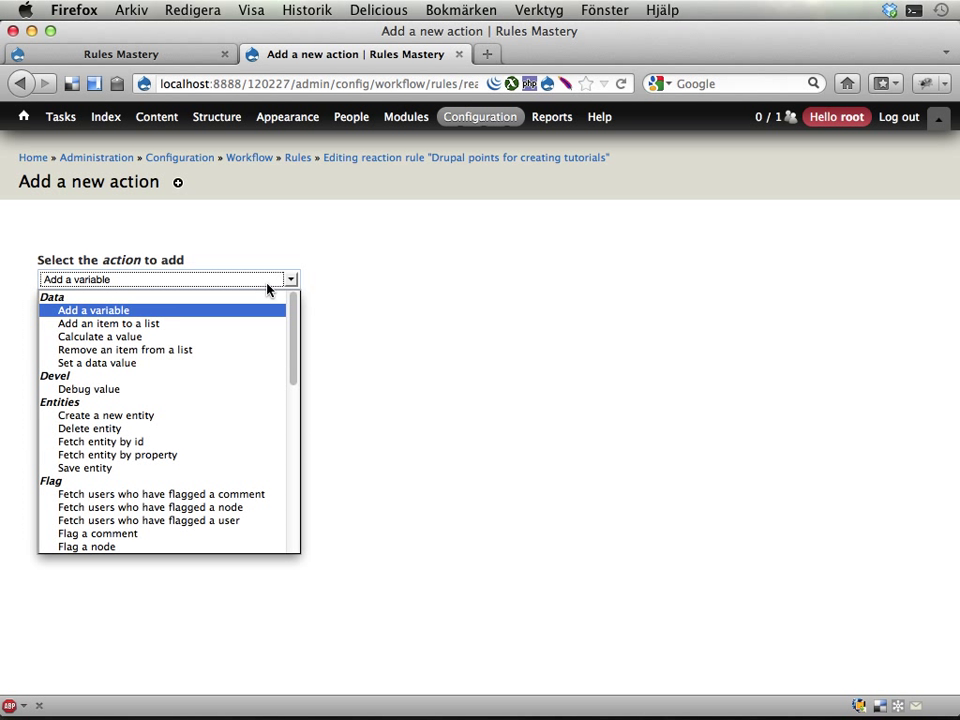
{"action": "left_click", "coordinate": [130, 363]}
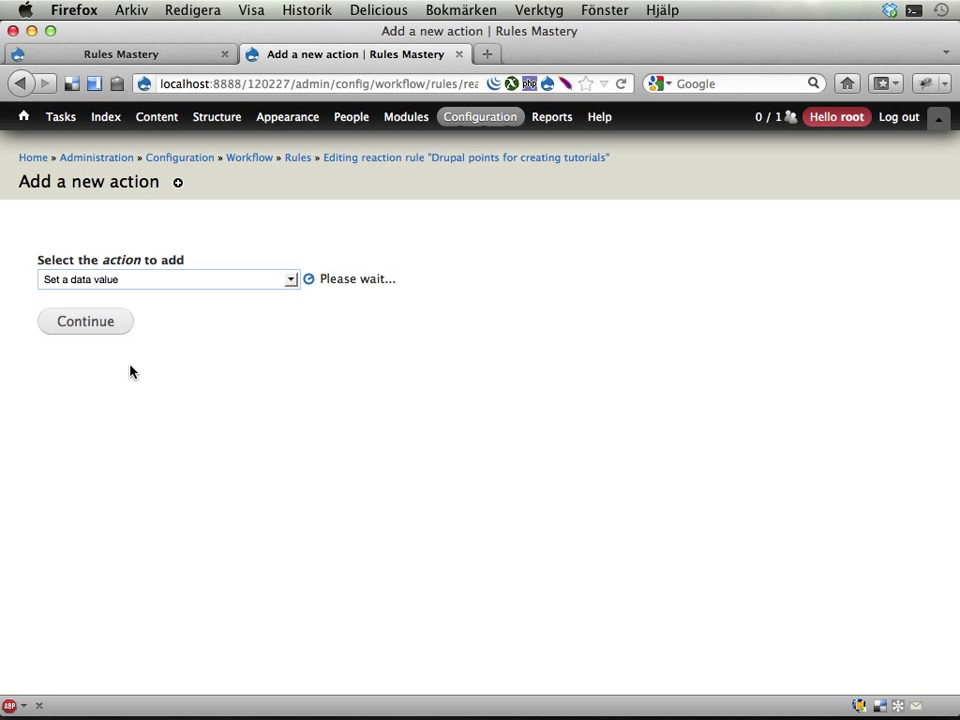
{"action": "left_click", "coordinate": [158, 338]}
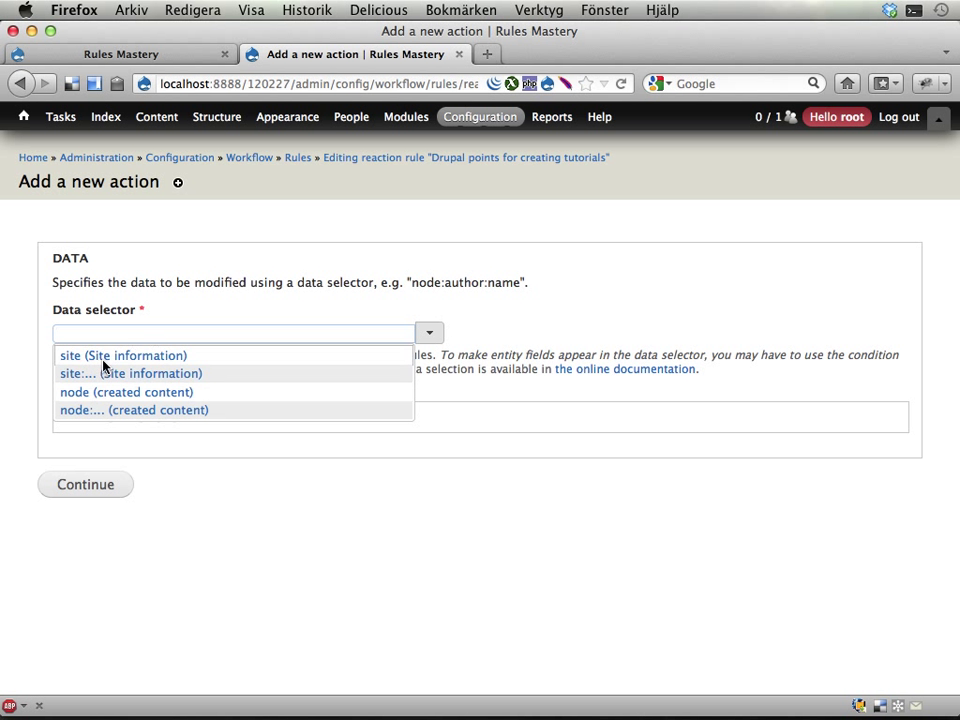
{"action": "left_click", "coordinate": [101, 372]}
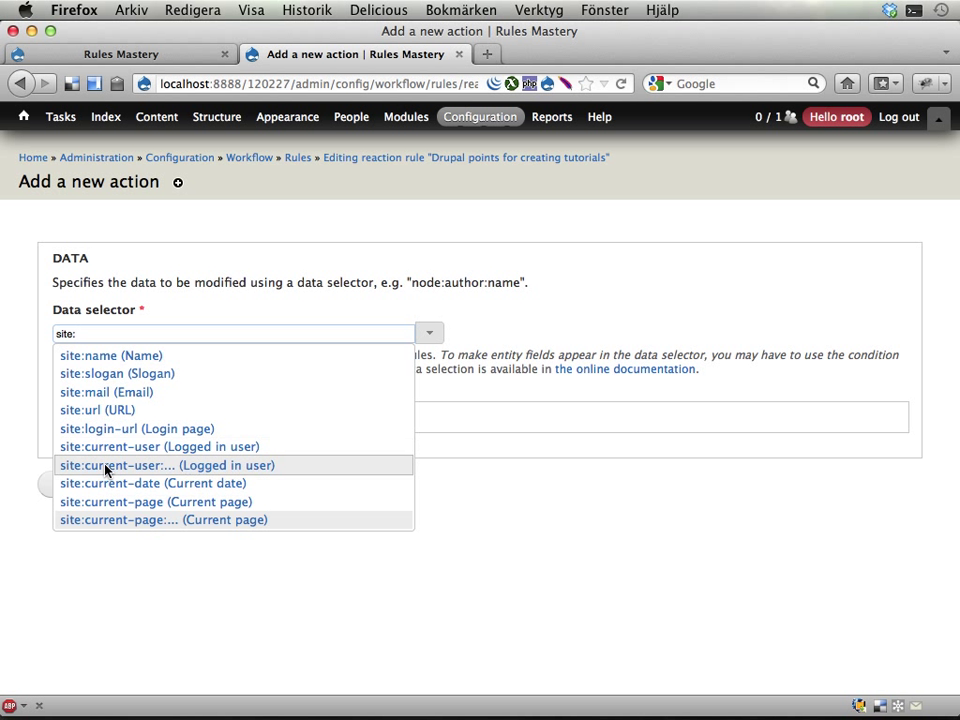
{"action": "left_click", "coordinate": [107, 466]}
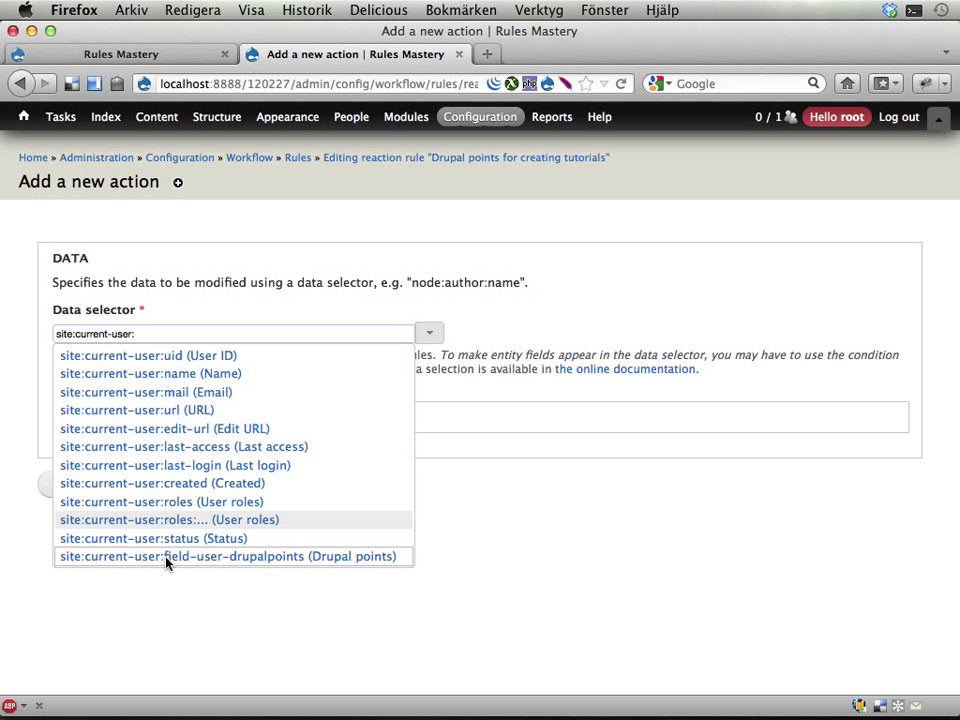
{"action": "left_click", "coordinate": [165, 557]}
{"action": "left_click", "coordinate": [96, 488]}
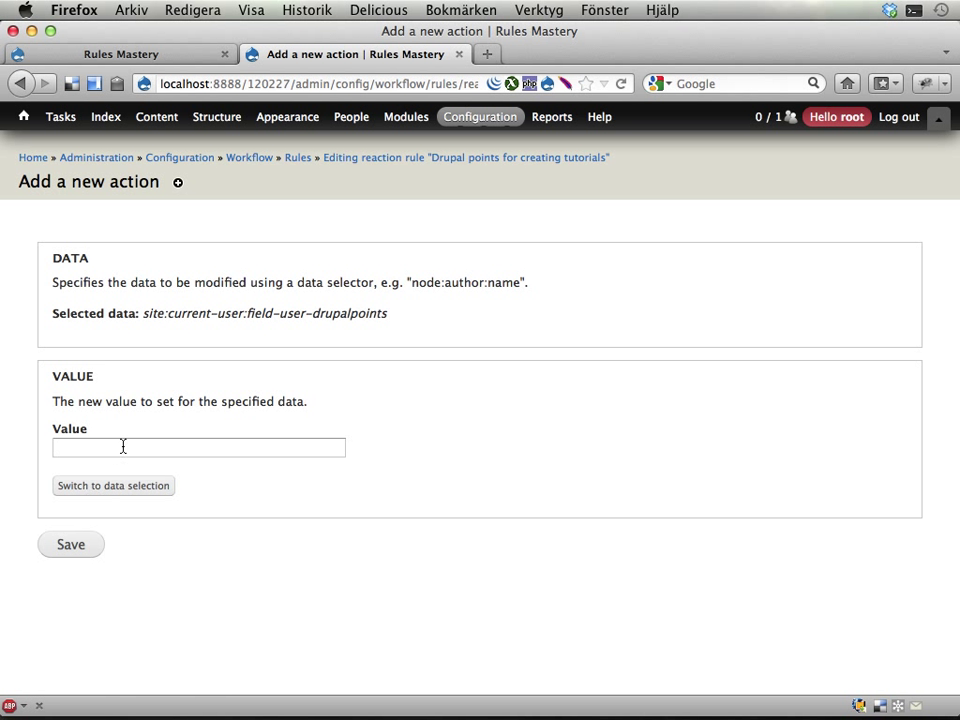
- Set the action's value to the data site:current-user:field-user-drupalpoints
{"action": "left_click", "coordinate": [123, 446]}
{"action": "left_click", "coordinate": [109, 492]}
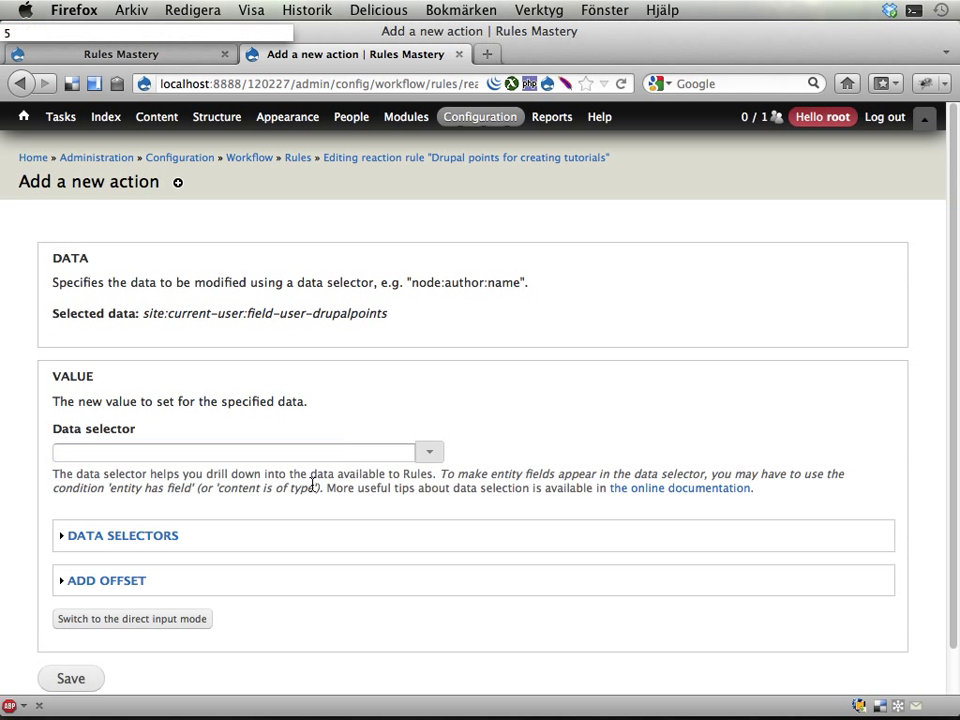
{"action": "left_click", "coordinate": [430, 455]}
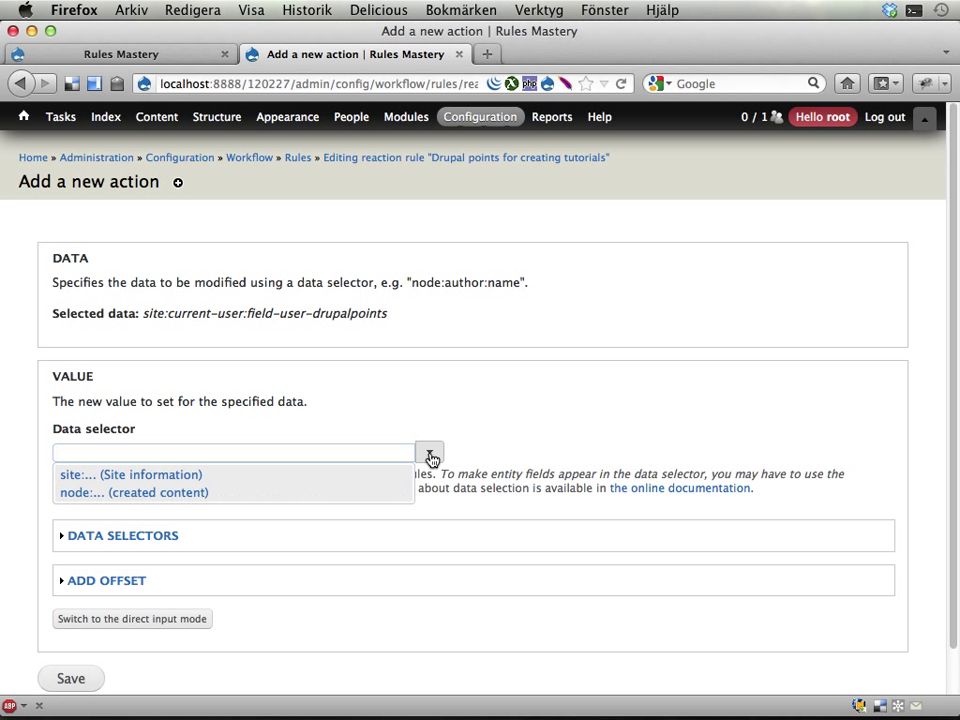
{"action": "left_click", "coordinate": [201, 476]}
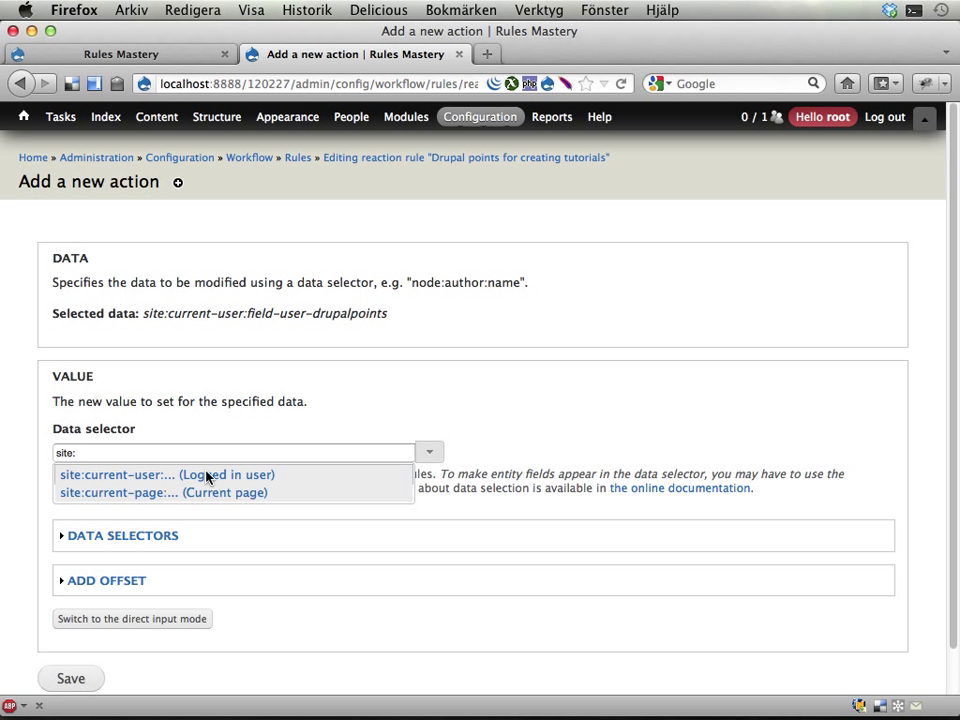
{"action": "left_click", "coordinate": [207, 476]}
{"action": "left_click", "coordinate": [199, 530]}
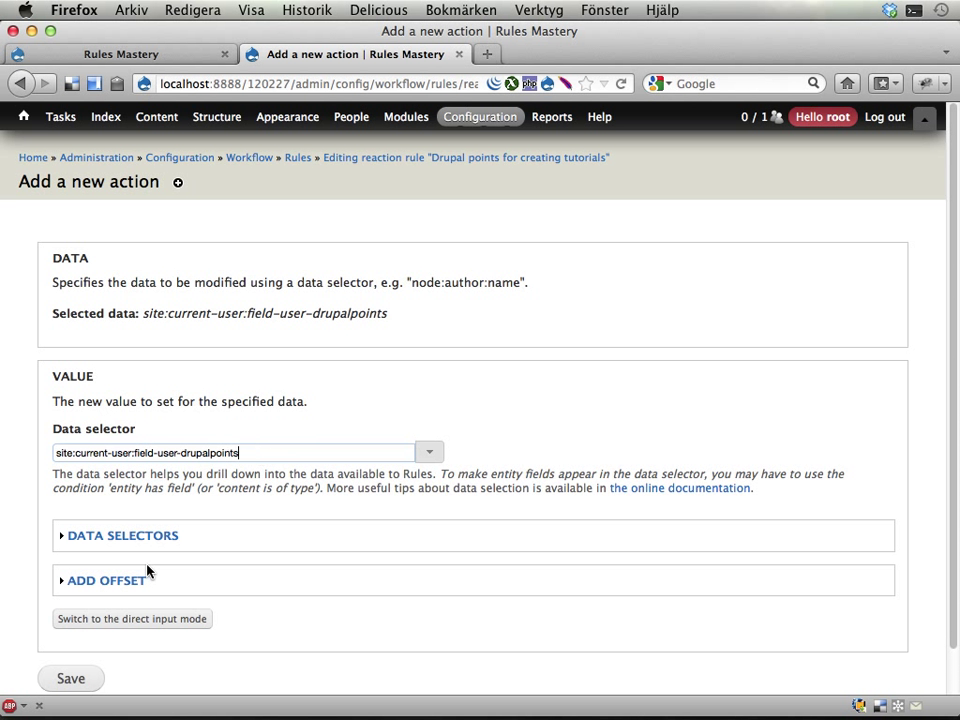
- Give the value an offset of 20 and save the action
{"action": "left_click", "coordinate": [122, 580]}
{"action": "left_click", "coordinate": [146, 582]}
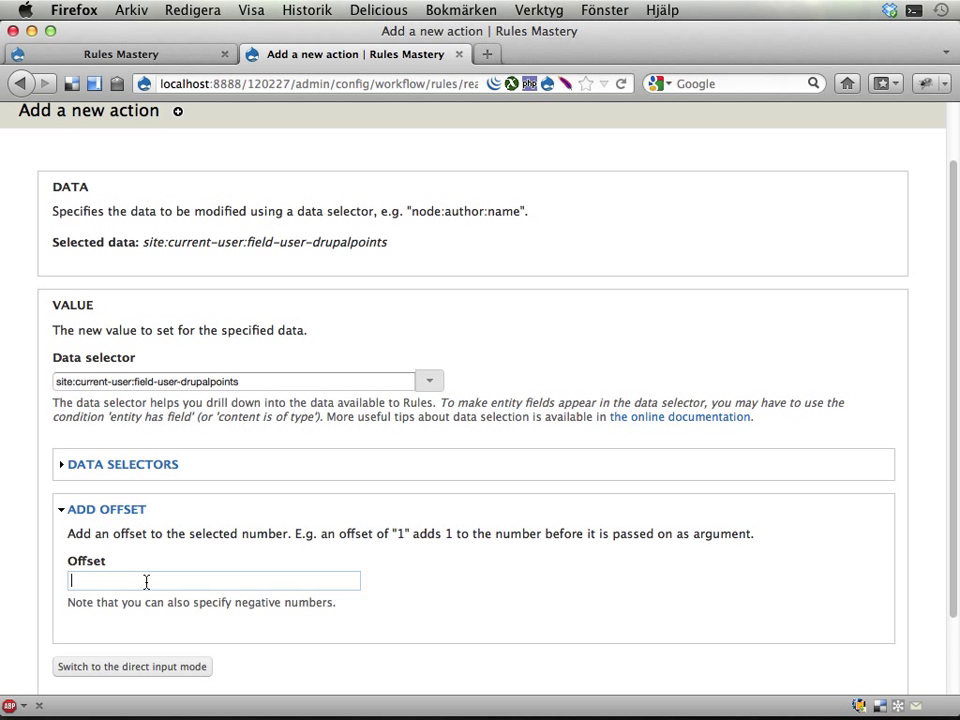
{"action": "type", "text": "20"}
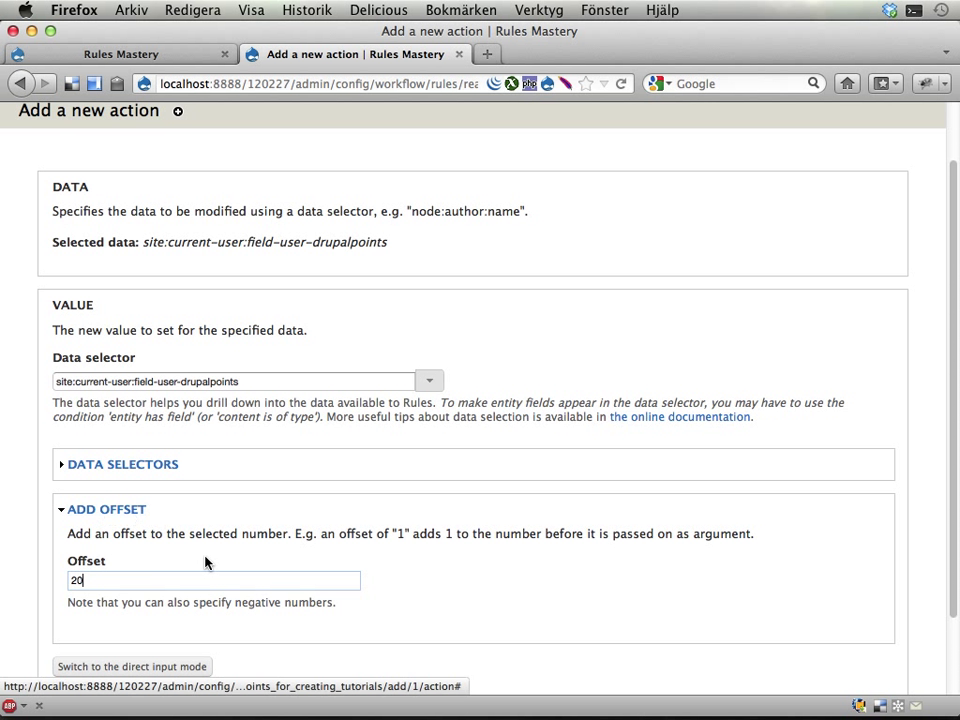
{"action": "scroll", "coordinate": [206, 561], "scroll_direction": "down", "scroll_amount": 2}
{"action": "left_click", "coordinate": [78, 634]}
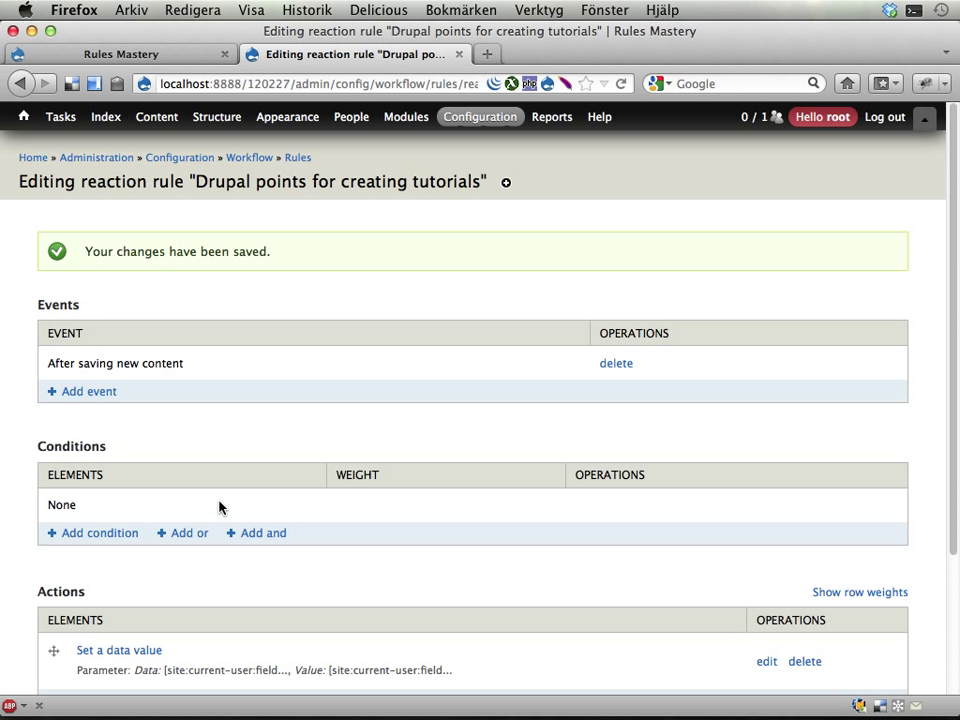
{"action": "scroll", "coordinate": [219, 508], "scroll_direction": "down", "scroll_amount": 2}
{"action": "left_click_drag", "start_coordinate": [38, 347], "coordinate": [114, 352]}
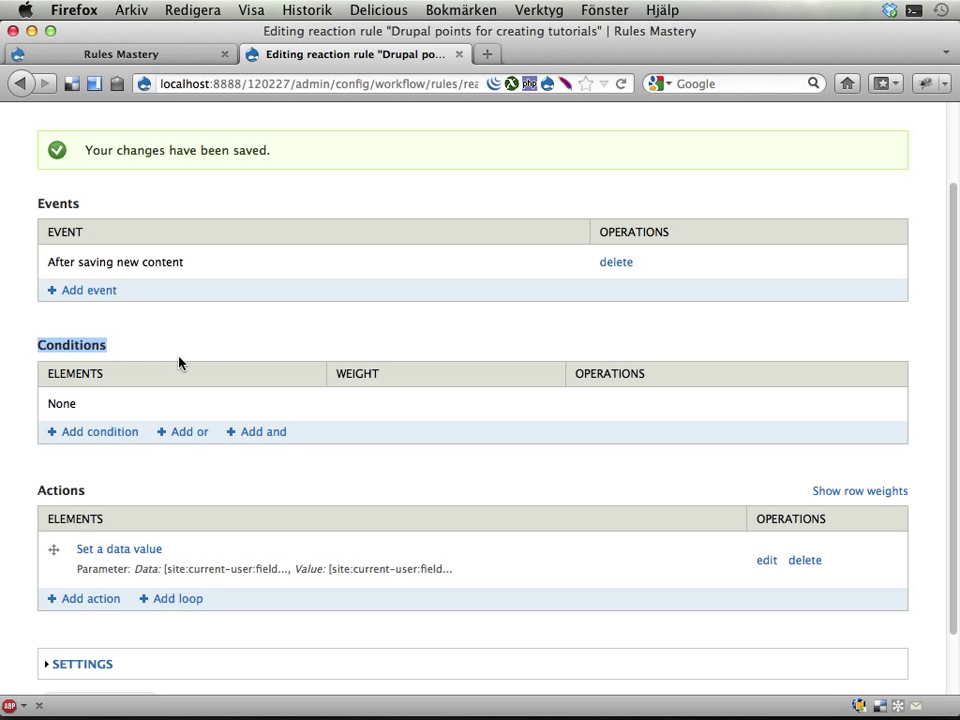
{"action": "scroll", "coordinate": [179, 362], "scroll_direction": "up", "scroll_amount": 1}
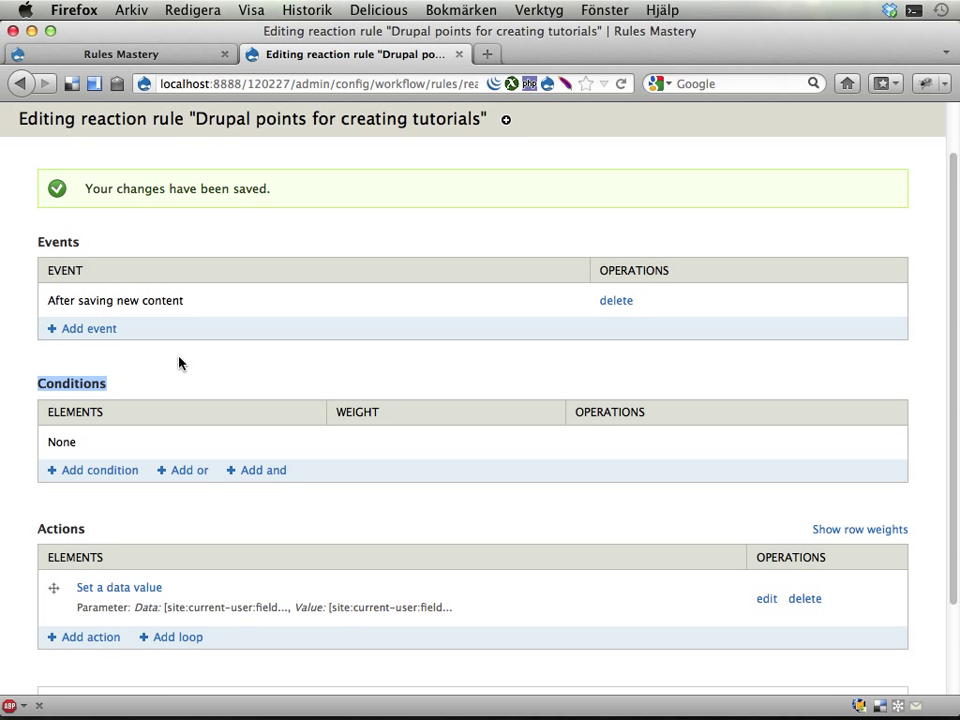
{"action": "double_click", "coordinate": [440, 120]}
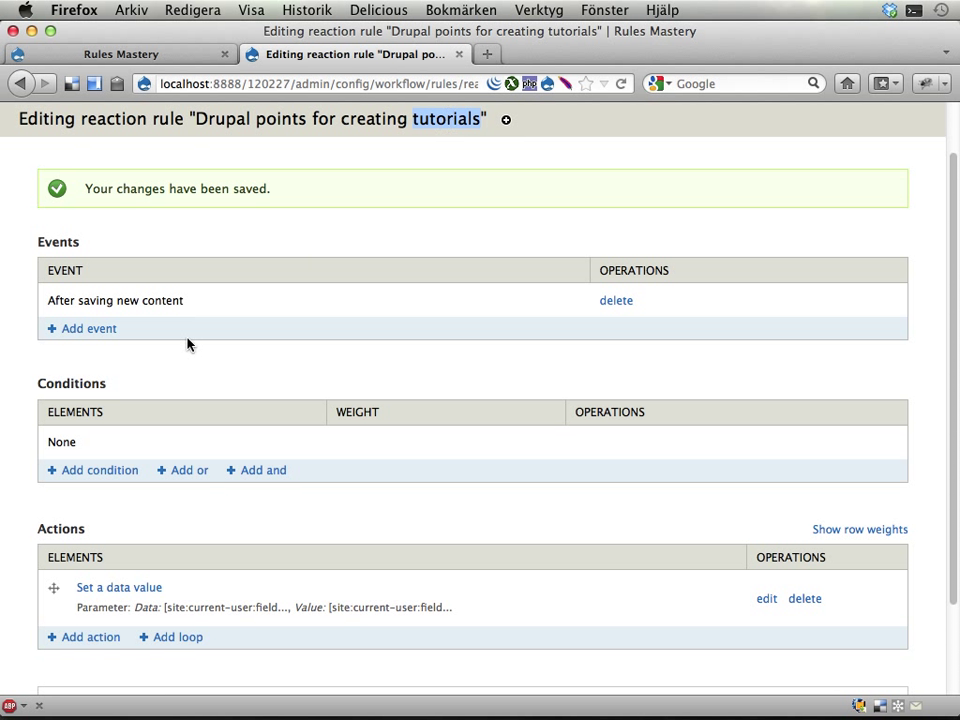
- Add a Data comparison condition with node:type selected as the data to compare
{"action": "left_click", "coordinate": [98, 476]}
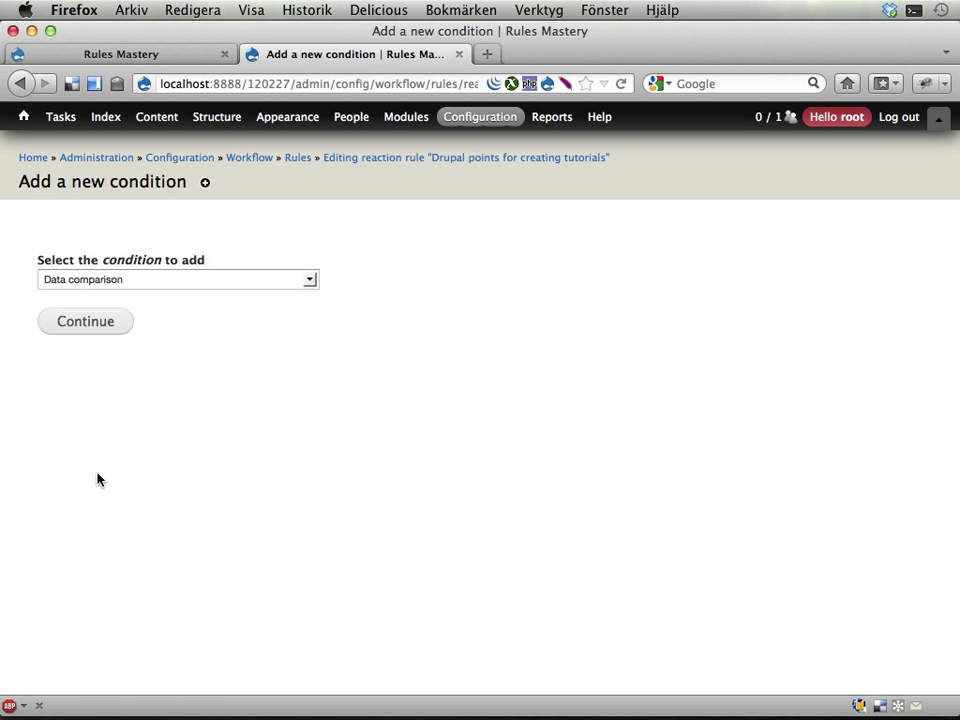
{"action": "left_click", "coordinate": [202, 289]}
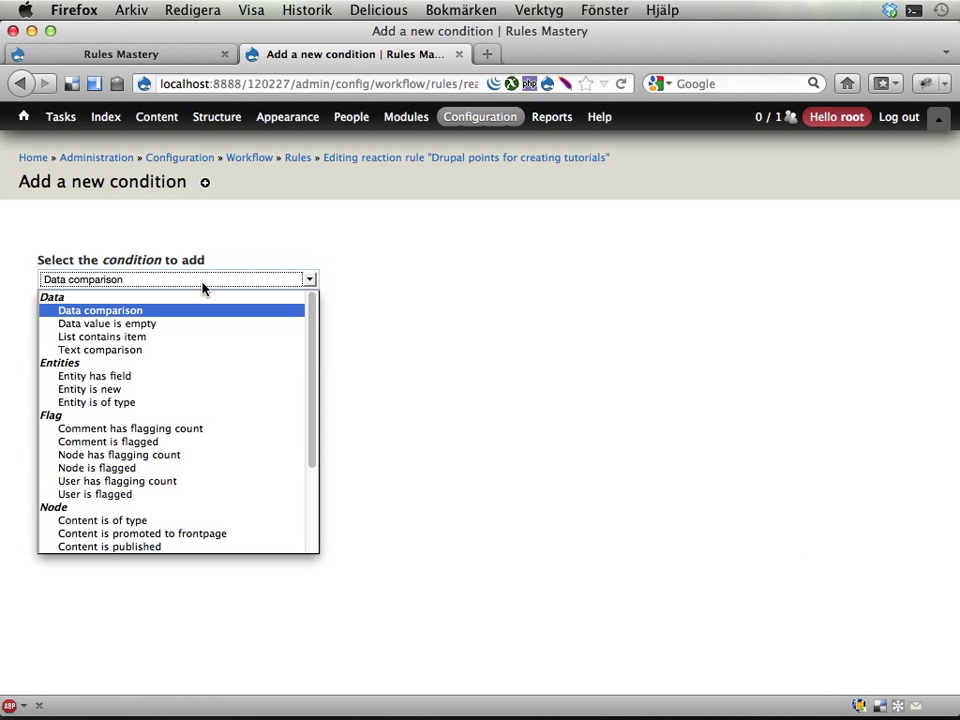
{"action": "left_click", "coordinate": [77, 318]}
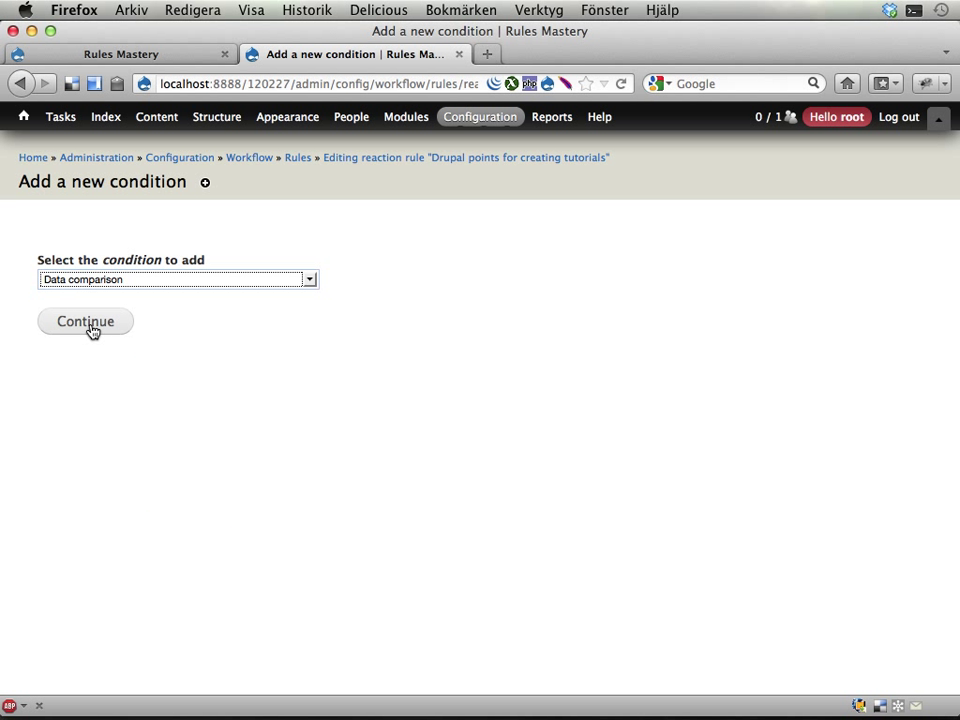
{"action": "left_click", "coordinate": [86, 322]}
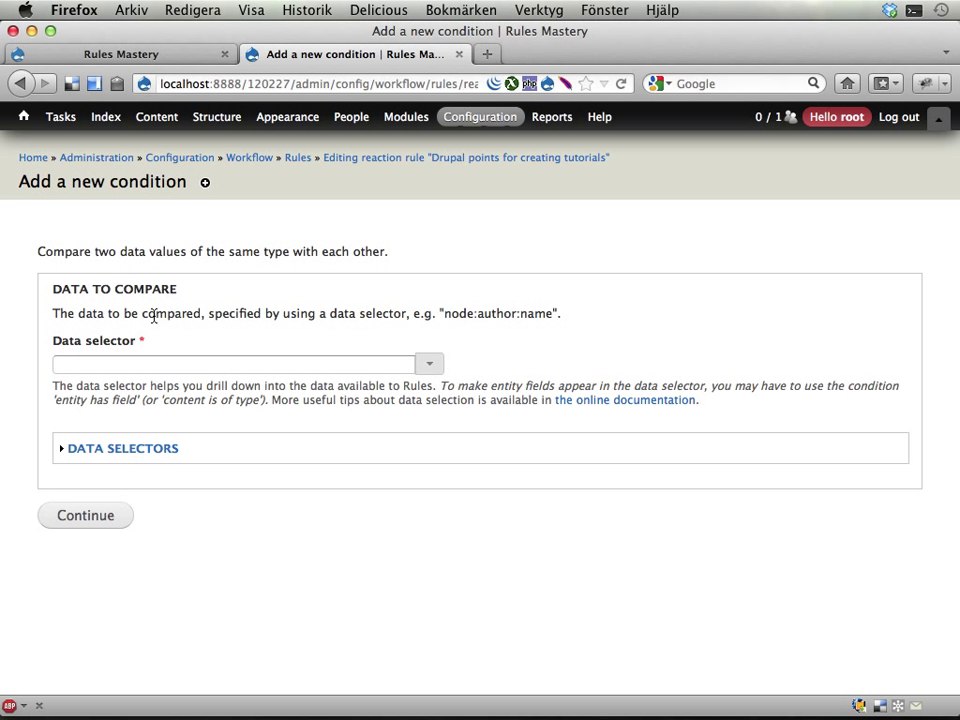
{"action": "left_click", "coordinate": [429, 366]}
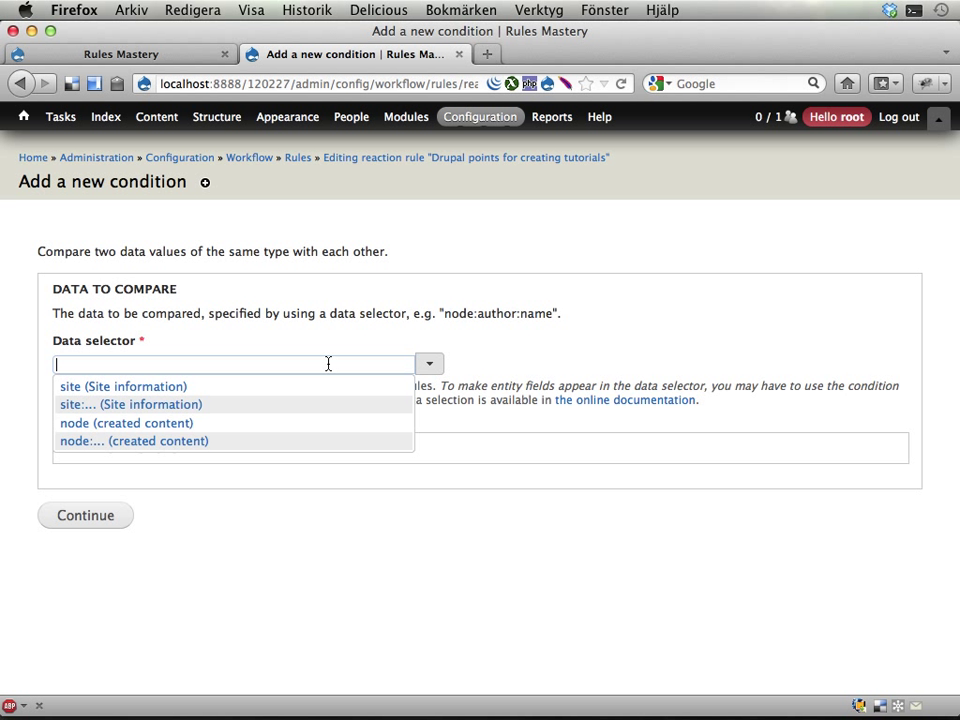
{"action": "left_click", "coordinate": [135, 443]}
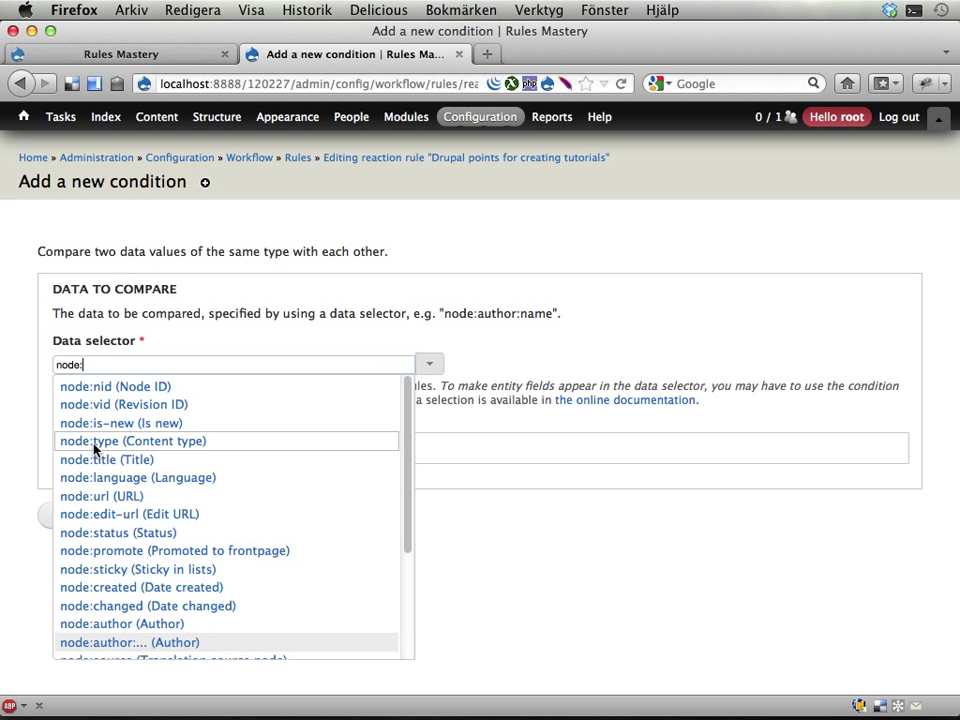
{"action": "left_click", "coordinate": [150, 445]}
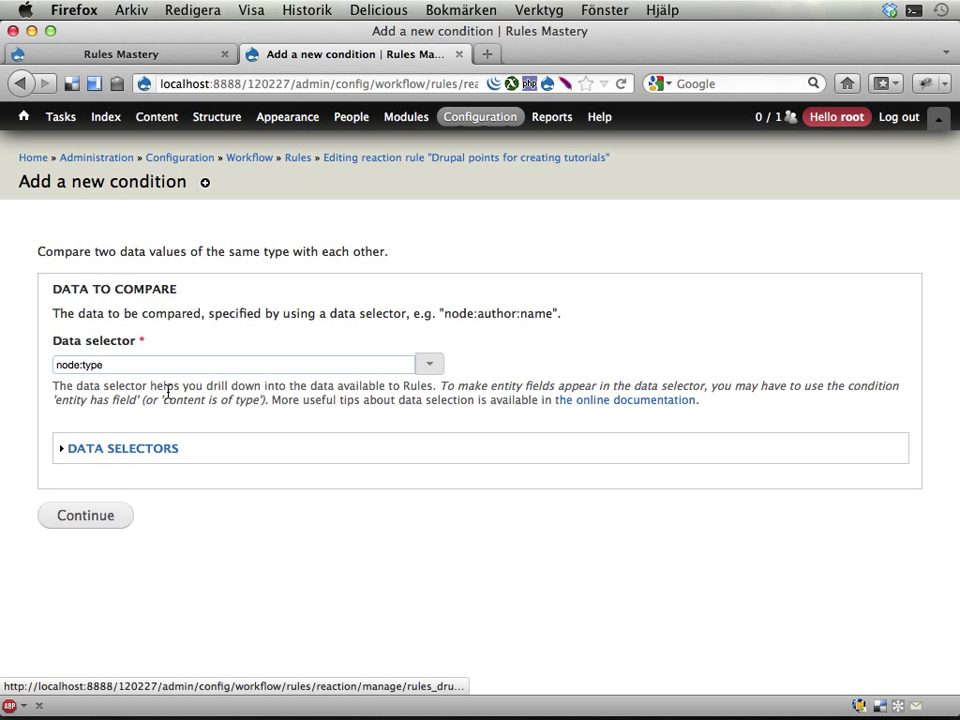
- Keep the operator as equals, pick Tutorial as the data value, and save the condition
{"action": "left_click", "coordinate": [86, 516]}
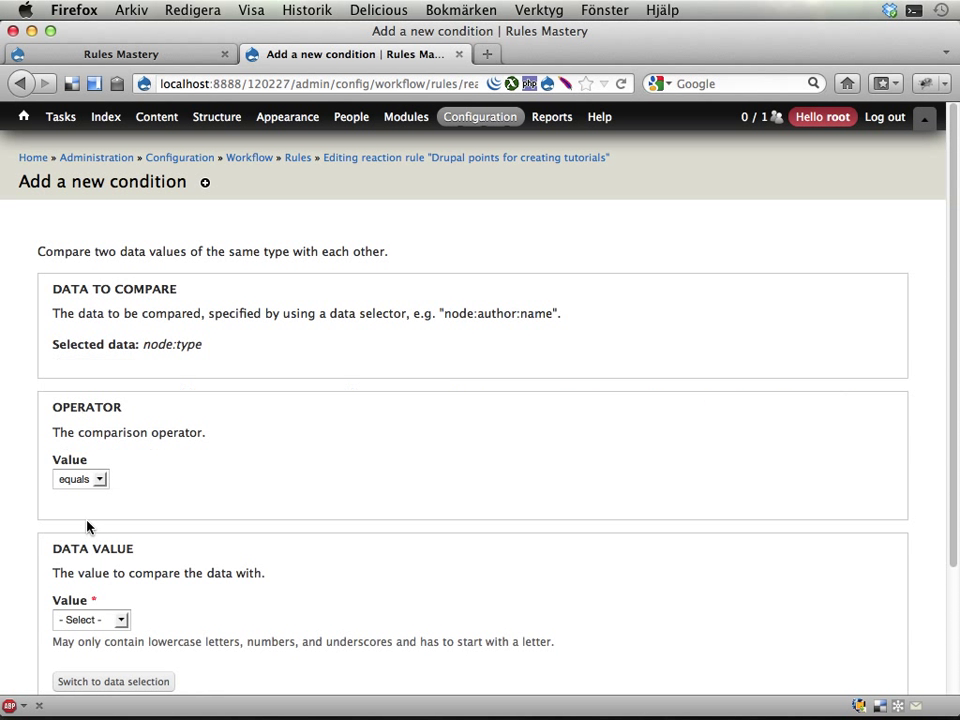
{"action": "scroll", "coordinate": [253, 505], "scroll_direction": "down", "scroll_amount": 4}
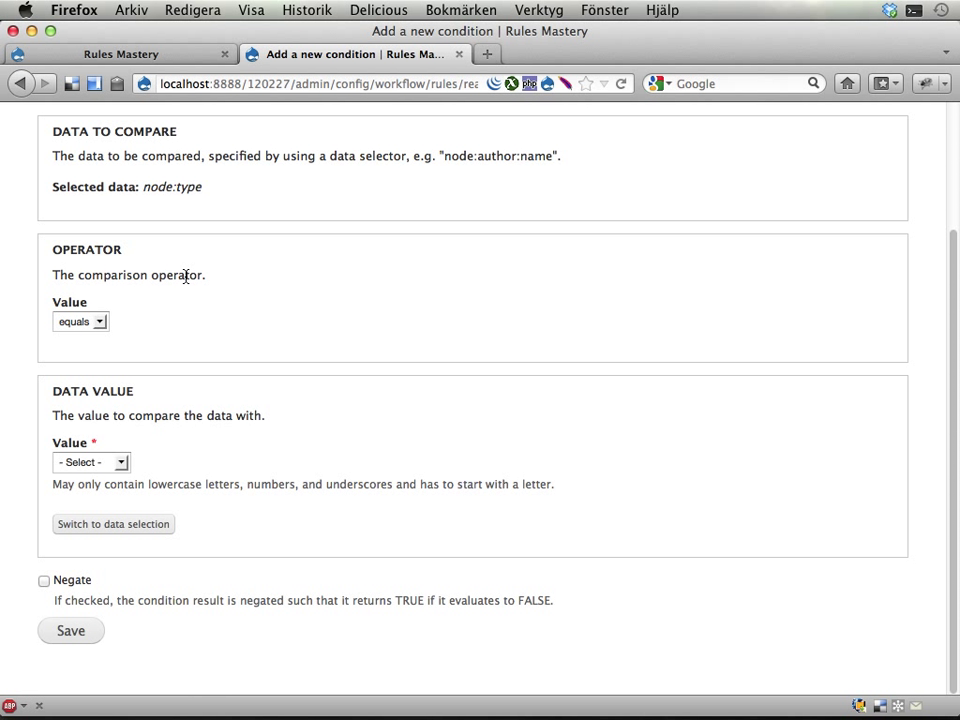
{"action": "left_click", "coordinate": [81, 322]}
{"action": "left_click", "coordinate": [80, 322]}
{"action": "left_click", "coordinate": [101, 470]}
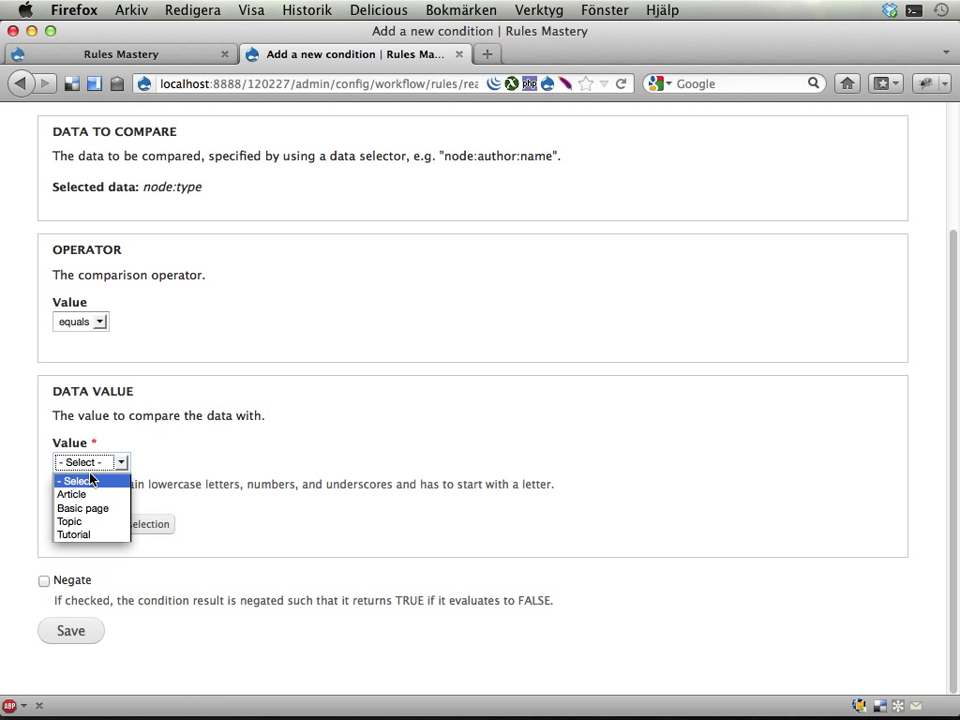
{"action": "left_click", "coordinate": [68, 536]}
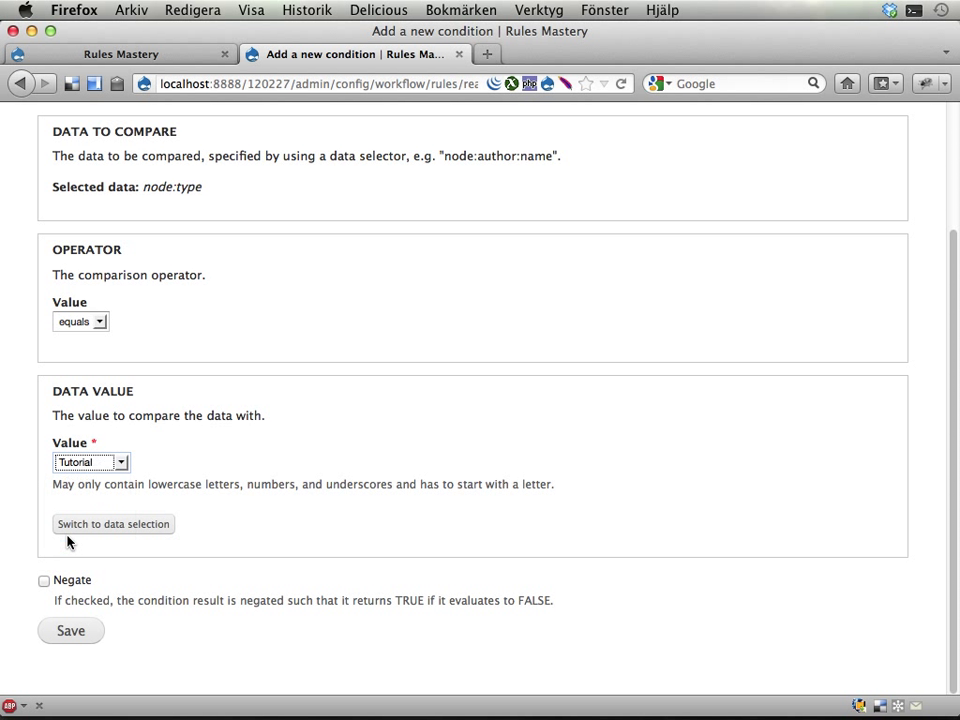
{"action": "left_click", "coordinate": [117, 461]}
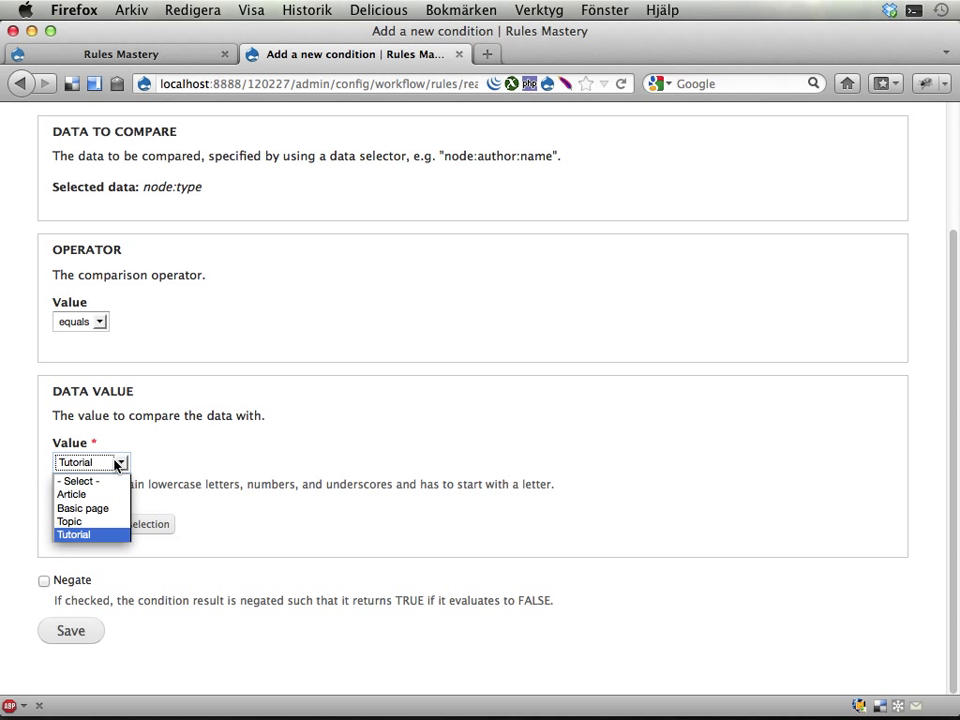
{"action": "left_click", "coordinate": [94, 537]}
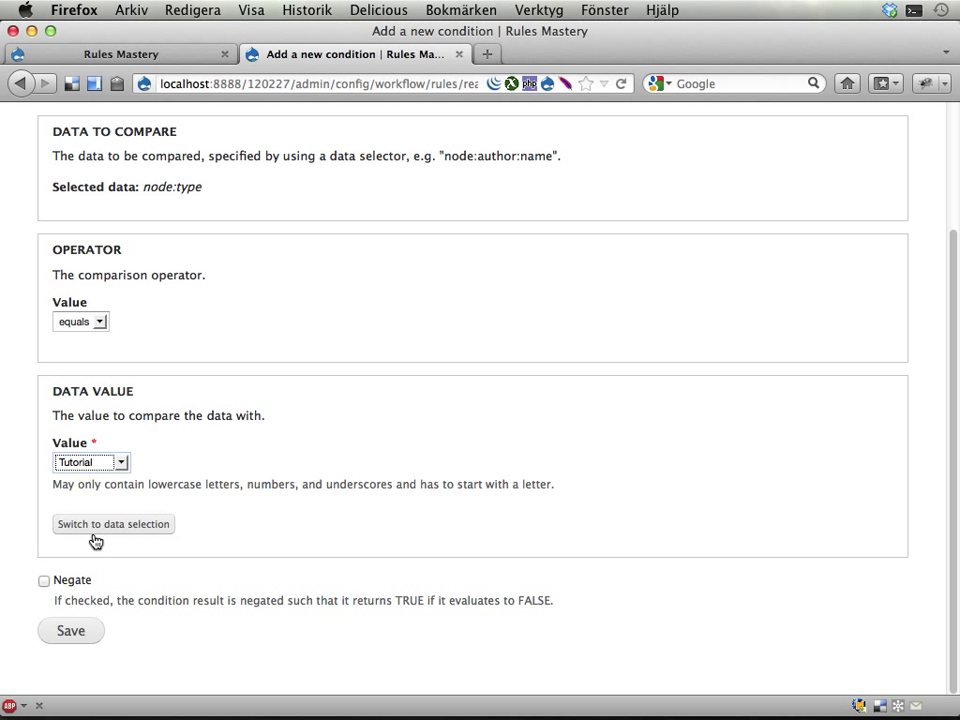
{"action": "left_click", "coordinate": [73, 634]}
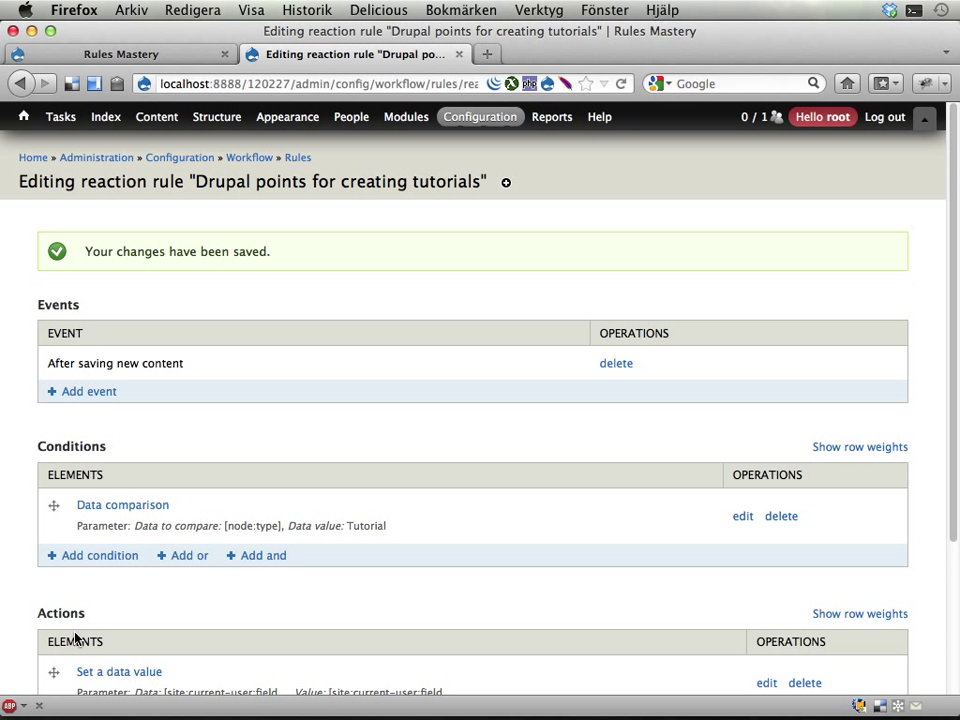
- Review the rule's Tutorial condition and points action, then return to the Home page
{"action": "scroll", "coordinate": [274, 549], "scroll_direction": "down", "scroll_amount": 4}
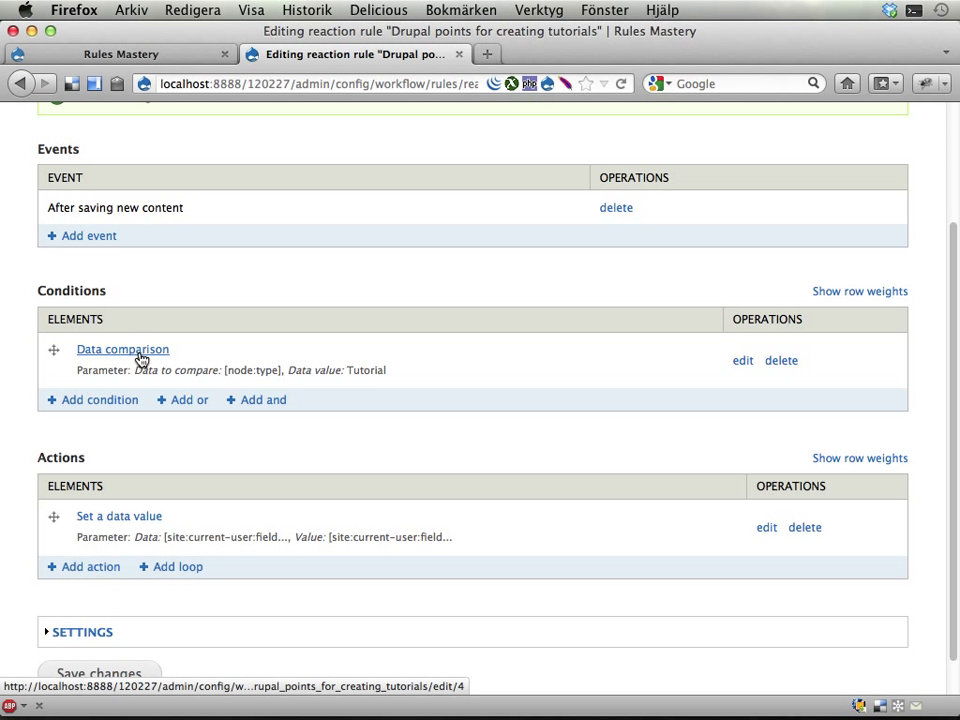
{"action": "mouse_move", "coordinate": [166, 371]}
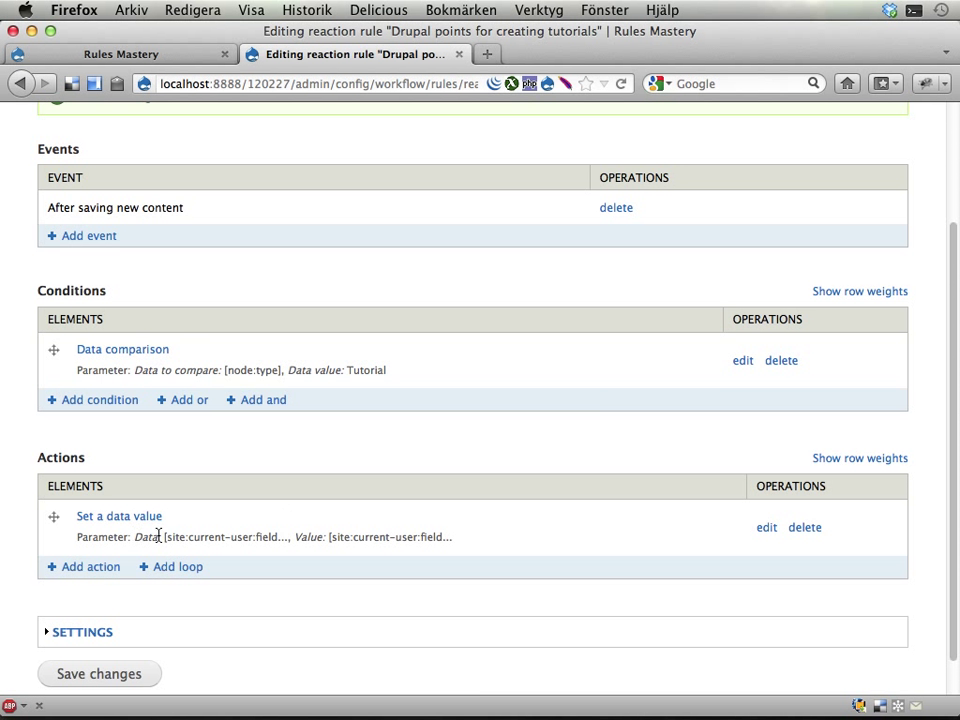
{"action": "scroll", "coordinate": [174, 540], "scroll_direction": "down", "scroll_amount": 1}
{"action": "scroll", "coordinate": [172, 541], "scroll_direction": "up", "scroll_amount": 4}
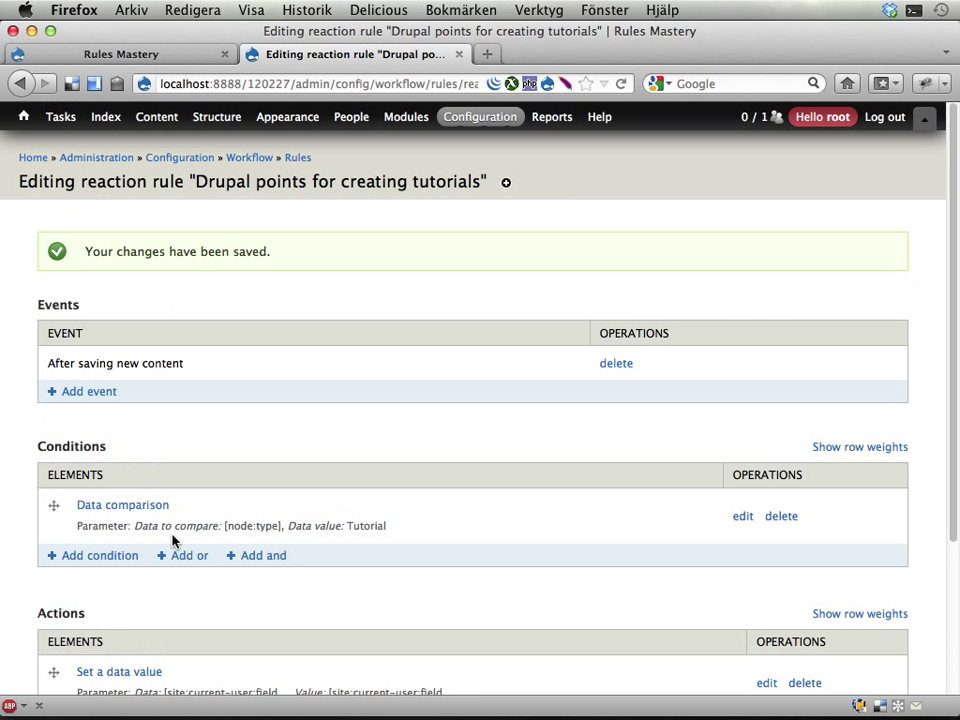
{"action": "left_click", "coordinate": [33, 160]}
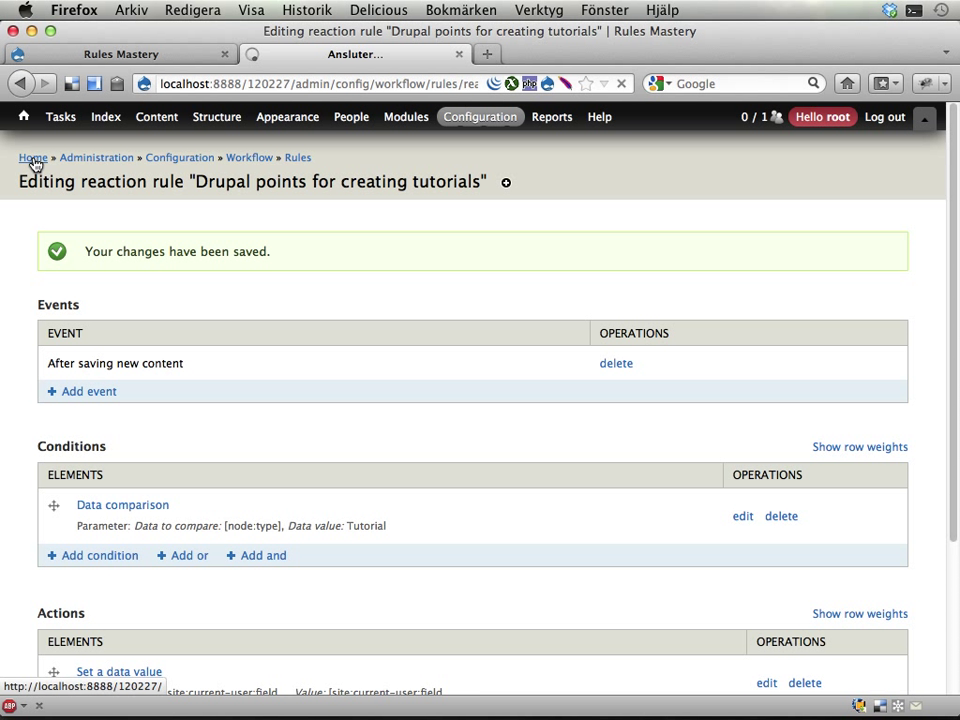